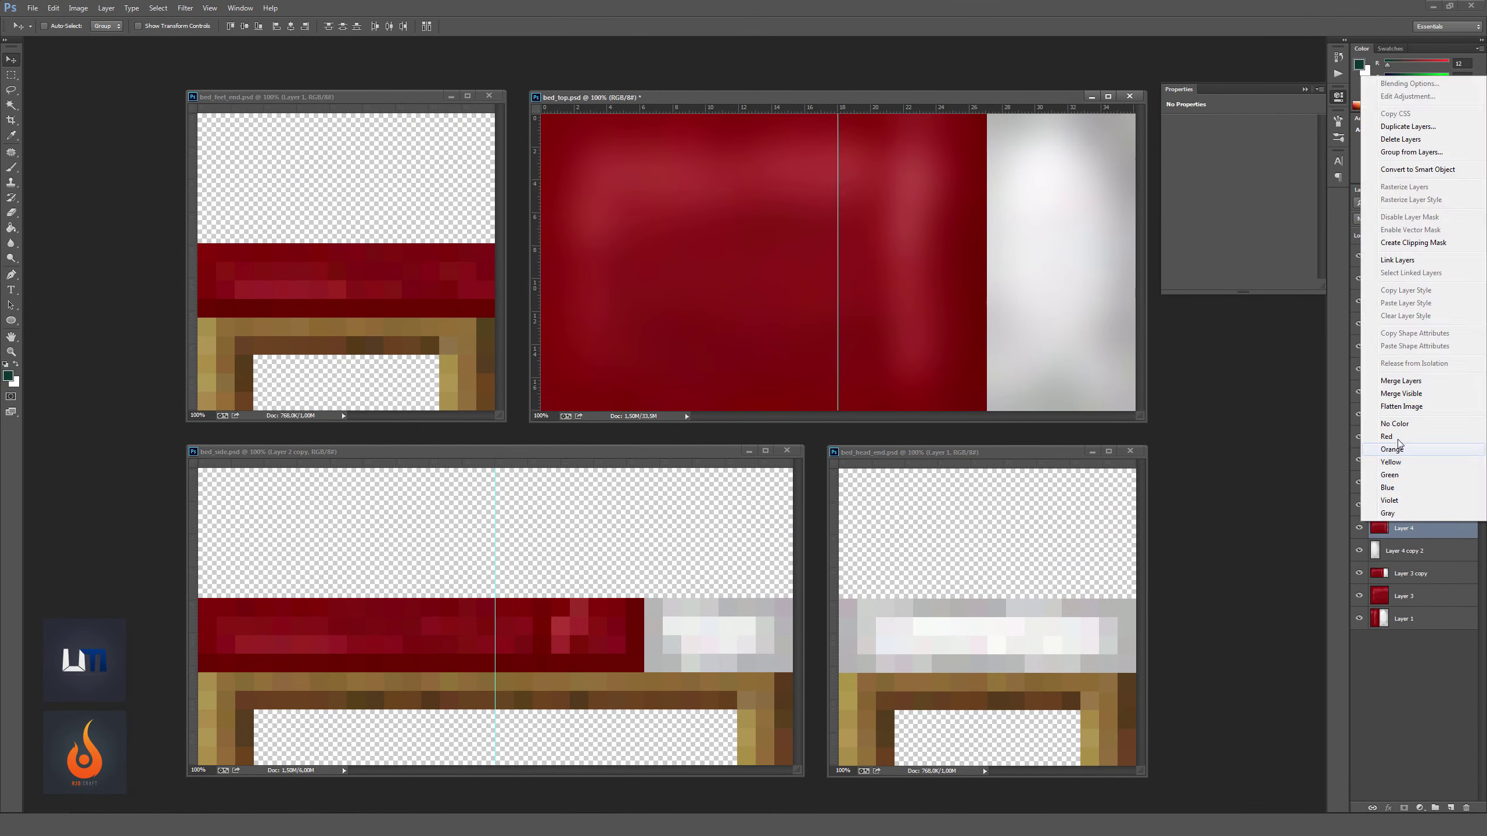
# Open the layer's options menu to swap in smoothed bed textures.
pyautogui.rightClick(1410, 437)
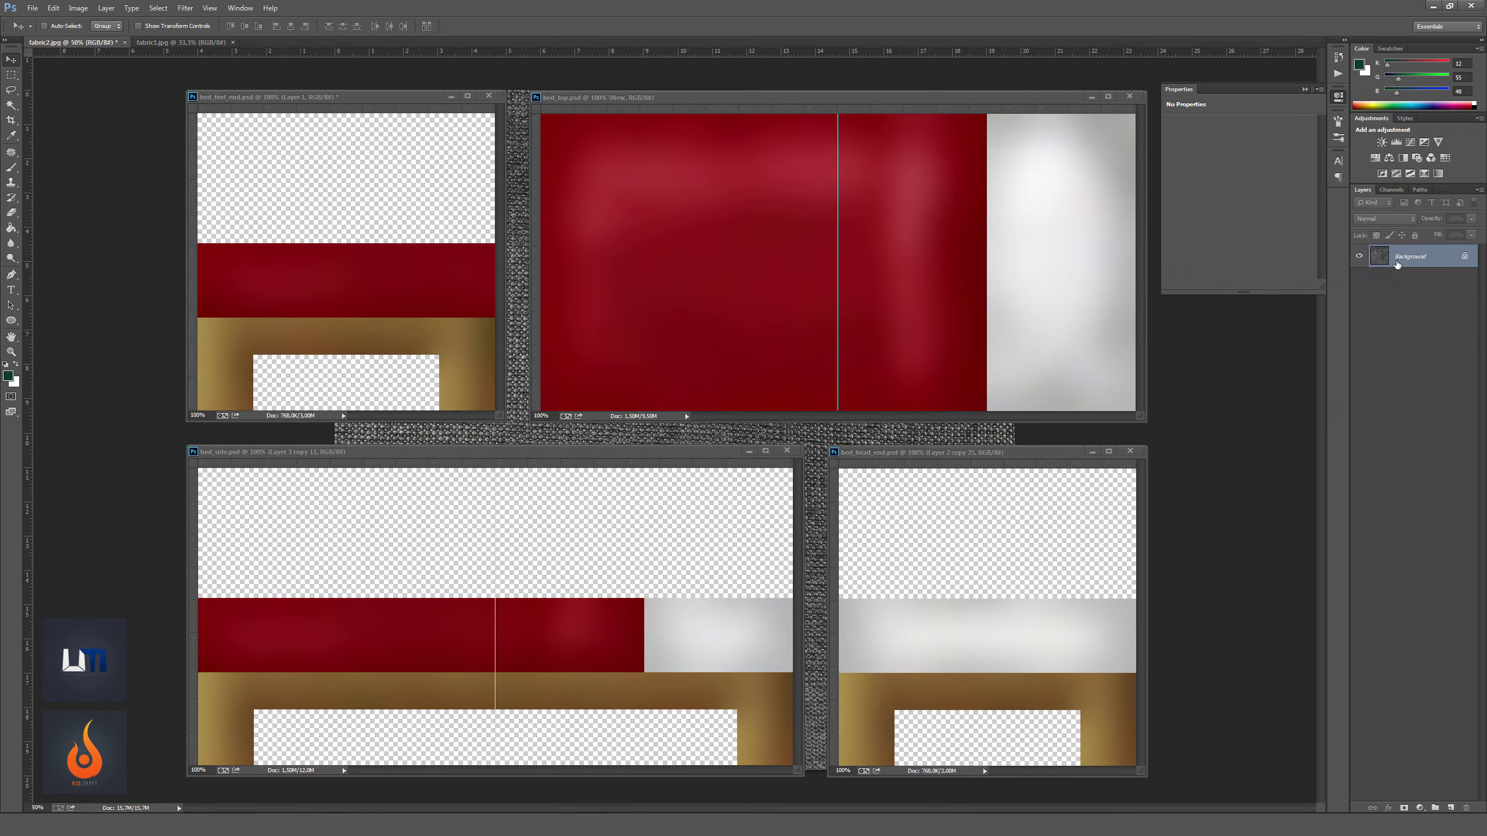
# Position and duplicate the fabric photo to cover the whole bed_top canvas, hiding older copies.
pyautogui.moveTo(851, 296); pyautogui.dragTo(719, 296)
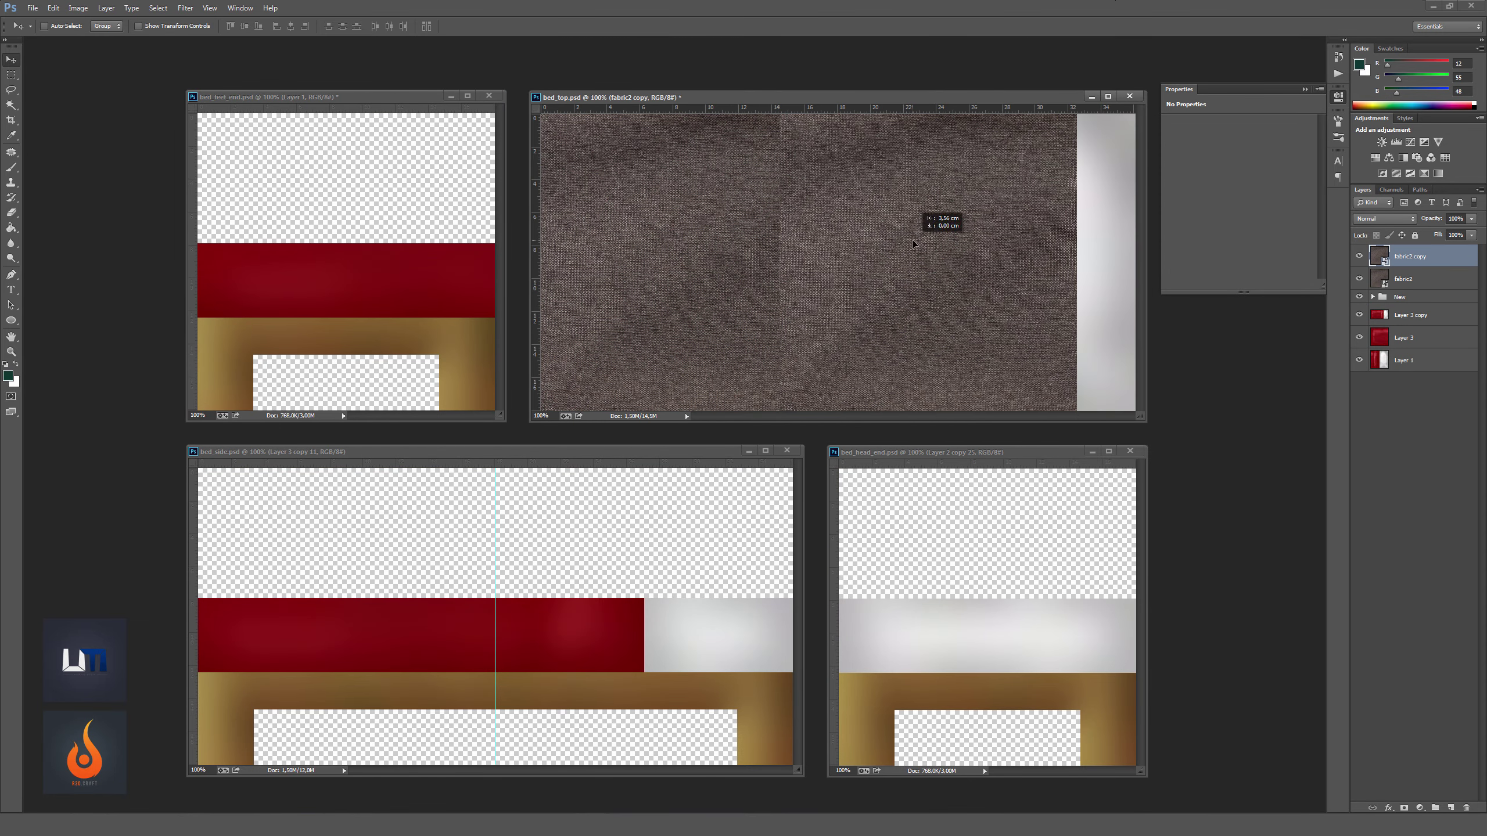
pyautogui.moveTo(716, 97); pyautogui.dragTo(718, 139)
pyautogui.press('v')
pyautogui.moveTo(909, 258); pyautogui.dragTo(691, 258)
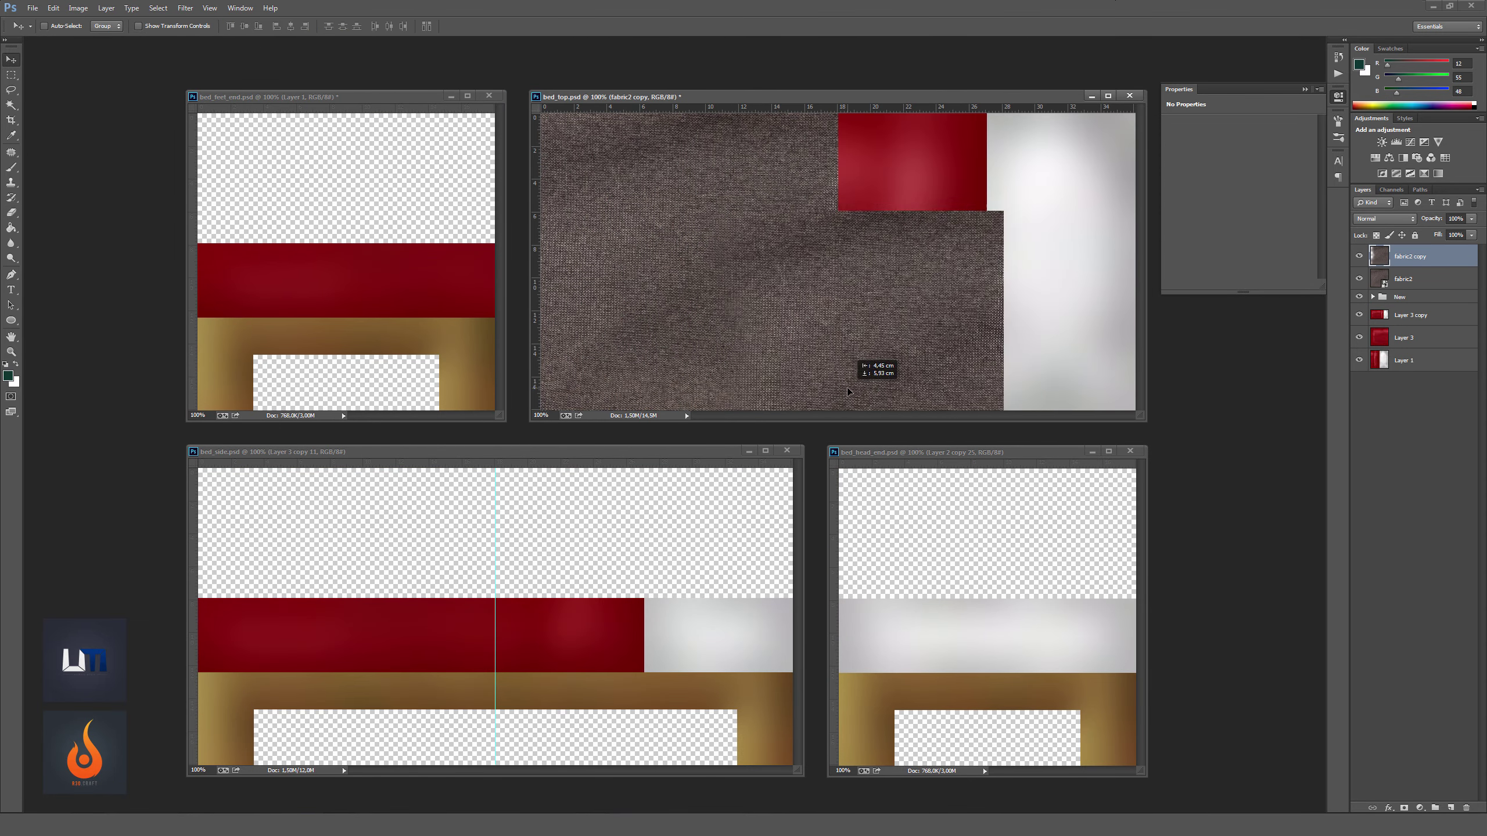
pyautogui.click(1359, 278)
pyautogui.click(1358, 301)
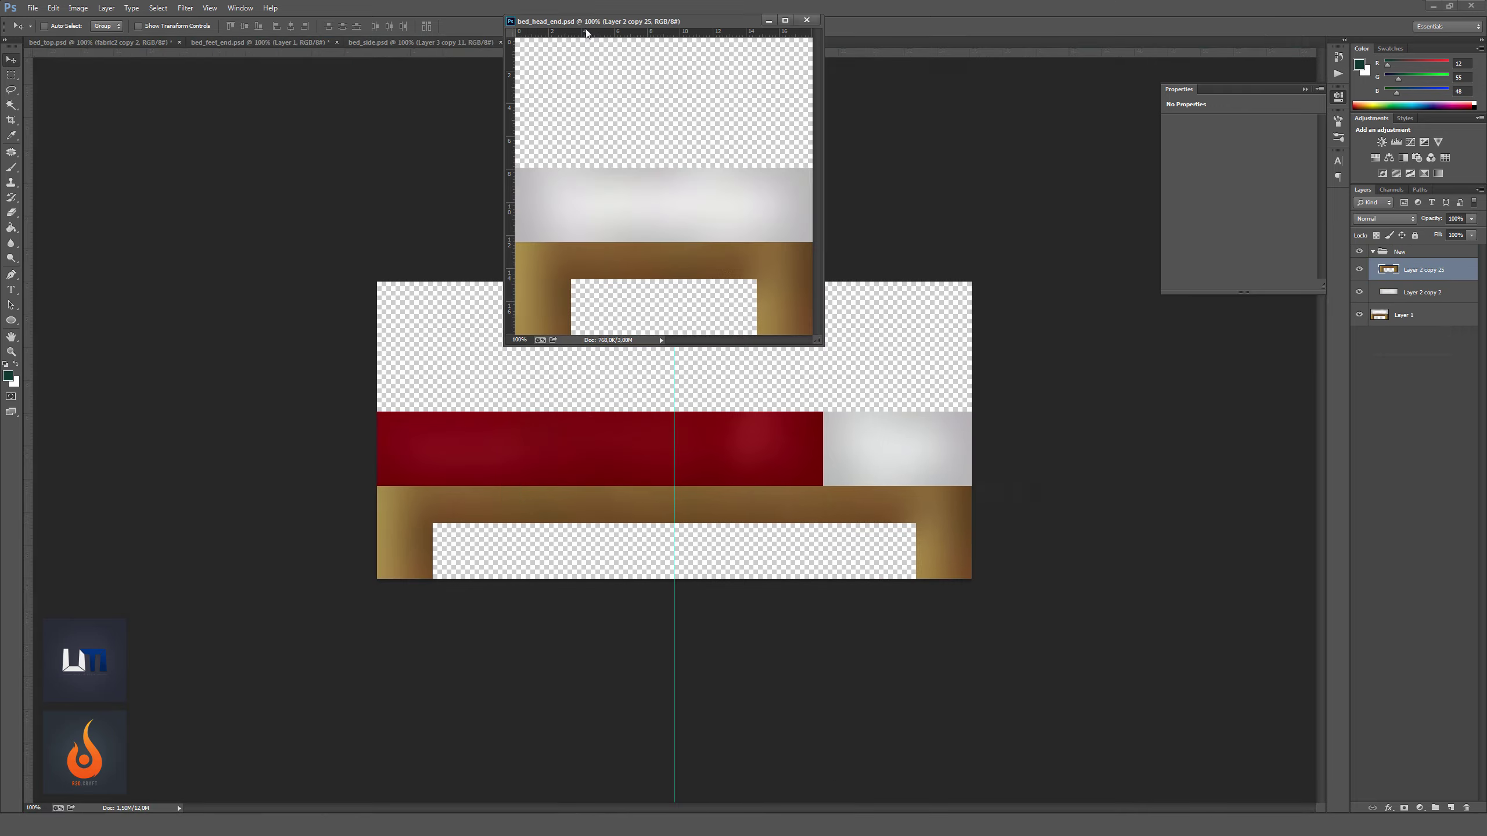
pyautogui.scroll(1, 673, 431)
pyautogui.hotkey('shift', 'j')
pyautogui.hotkey('shift', 'j')
pyautogui.hotkey('shift', 'j')
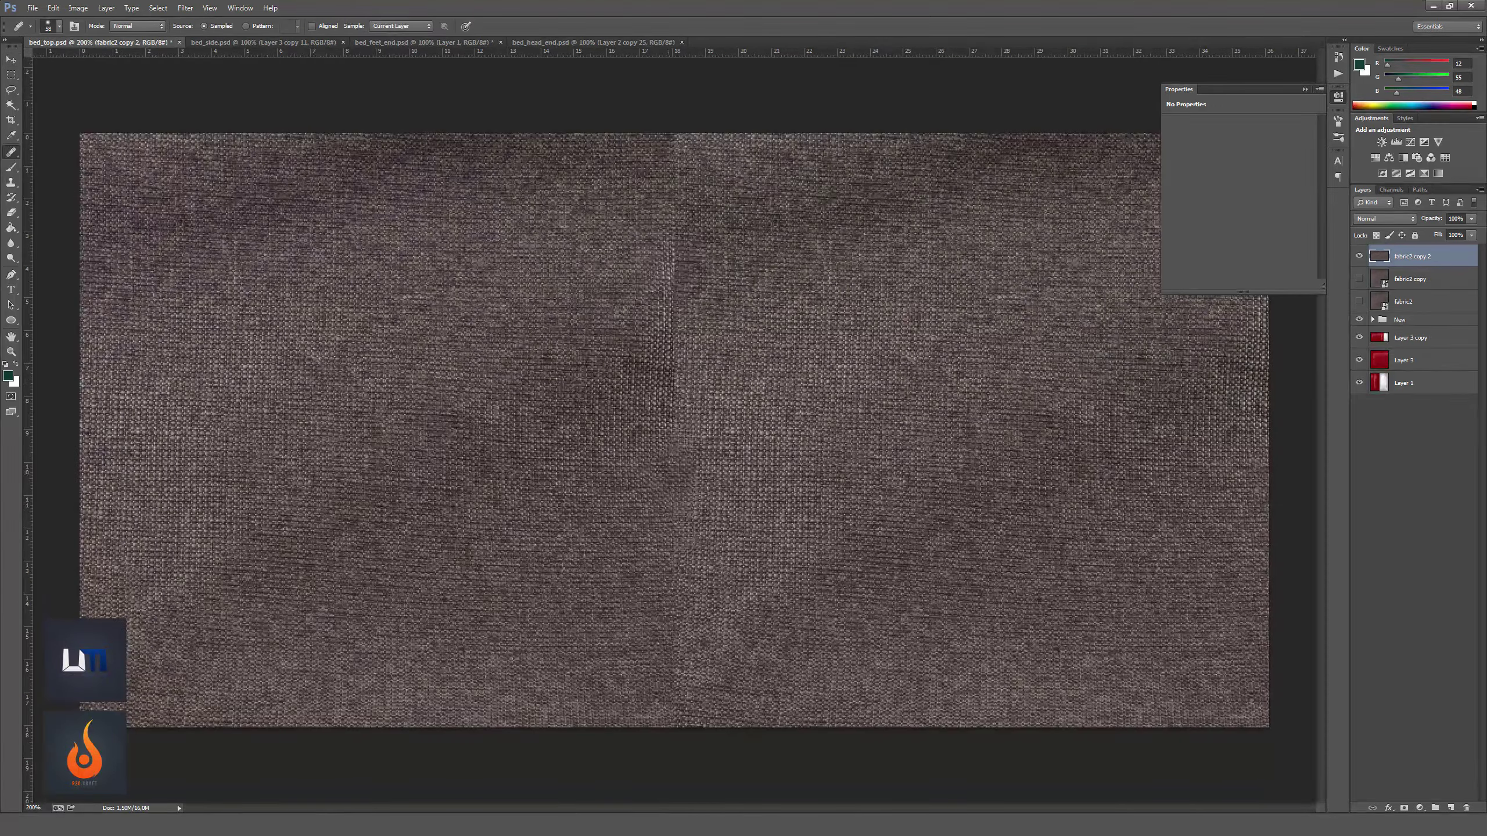
# Scroll the bed_top view while blending fabric onto the blanket and pillow layers.
pyautogui.scroll(-1, 631, 390)
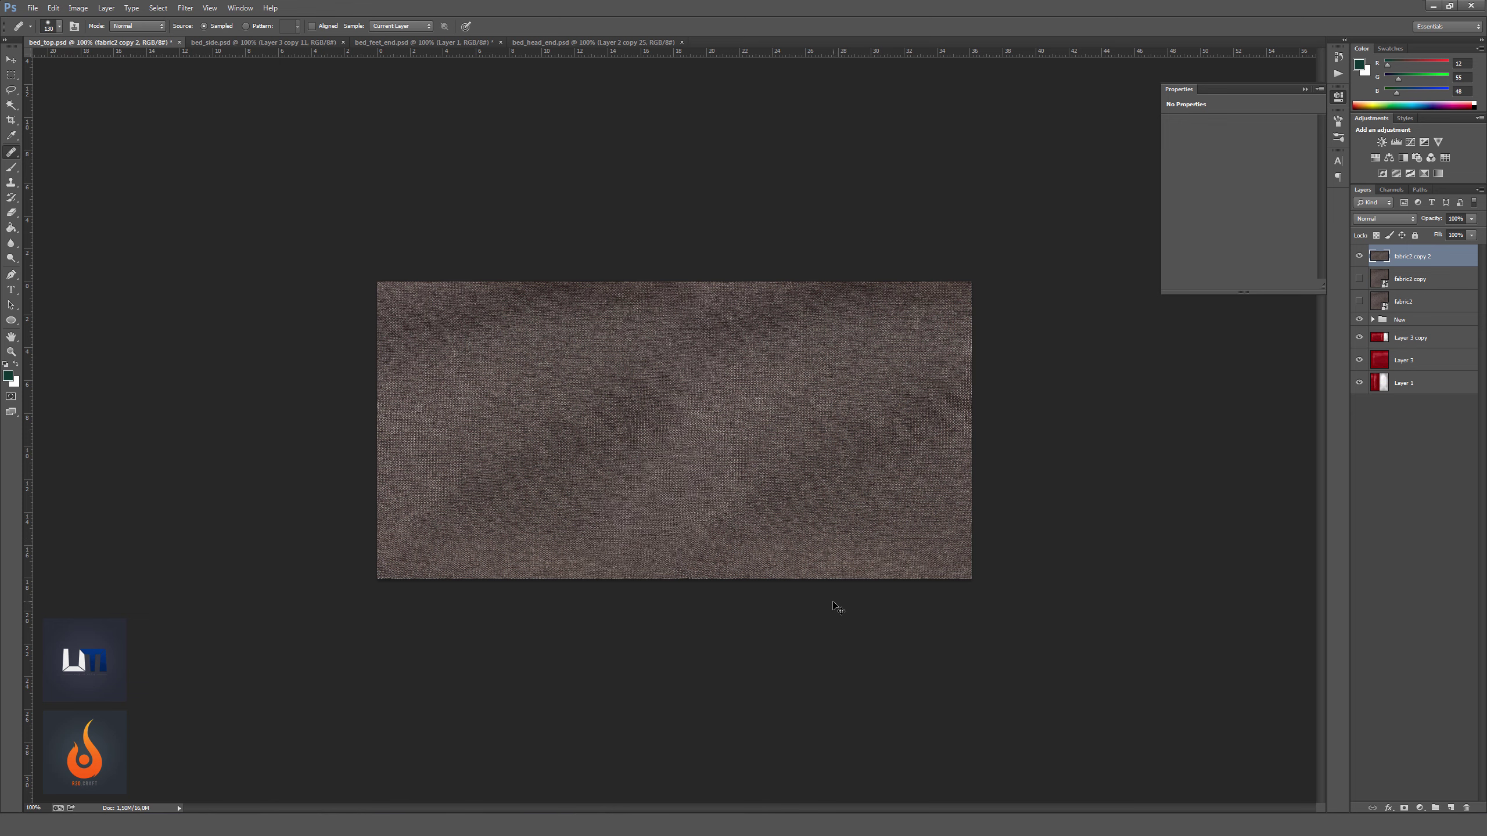
pyautogui.scroll(-1, 572, 500)
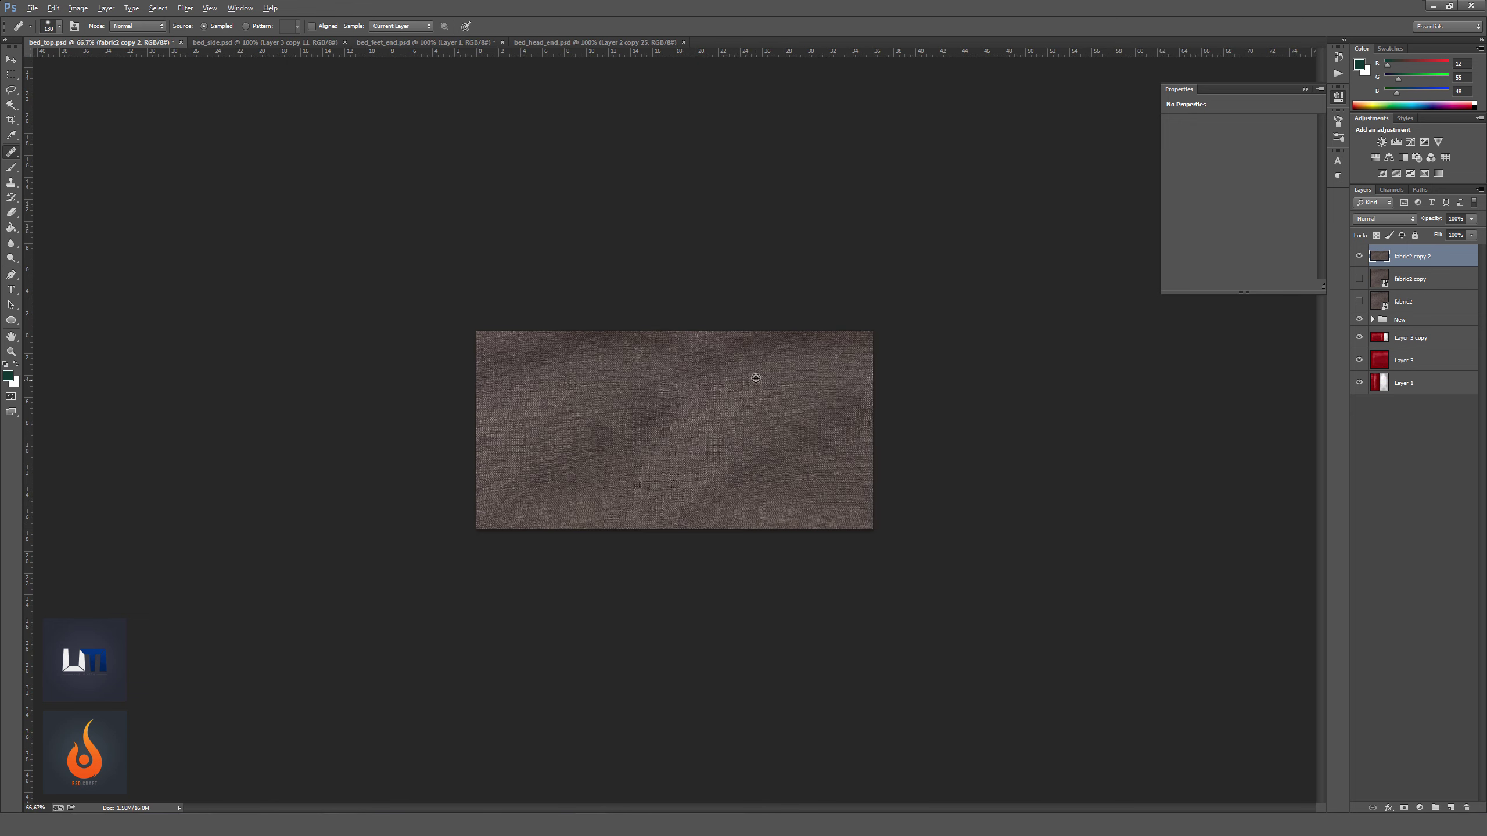
pyautogui.scroll(1, 743, 354)
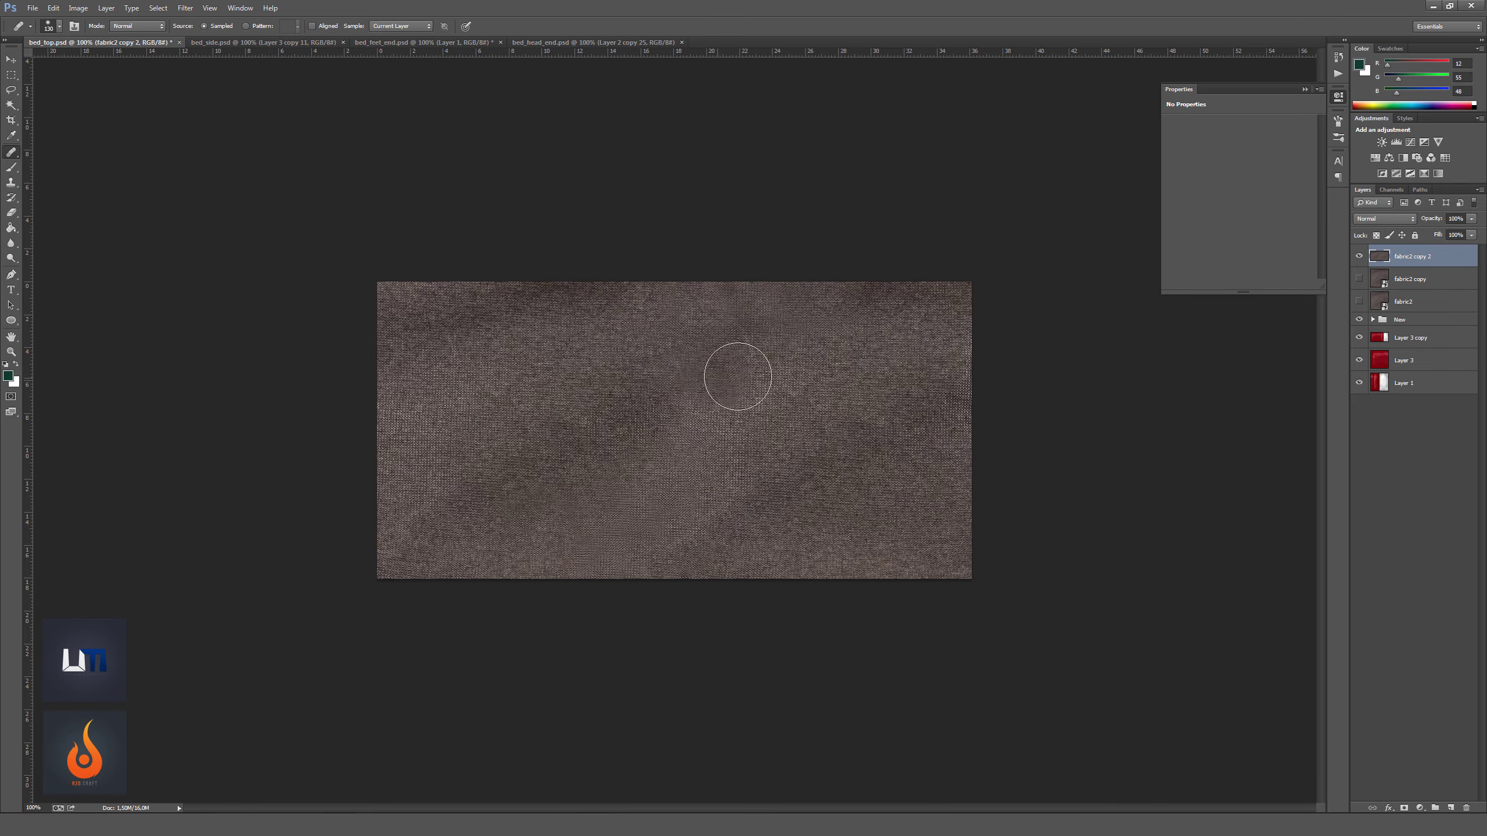
pyautogui.scroll(2, 737, 376)
pyautogui.scroll(-1, 729, 222)
pyautogui.scroll(-1, 670, 166)
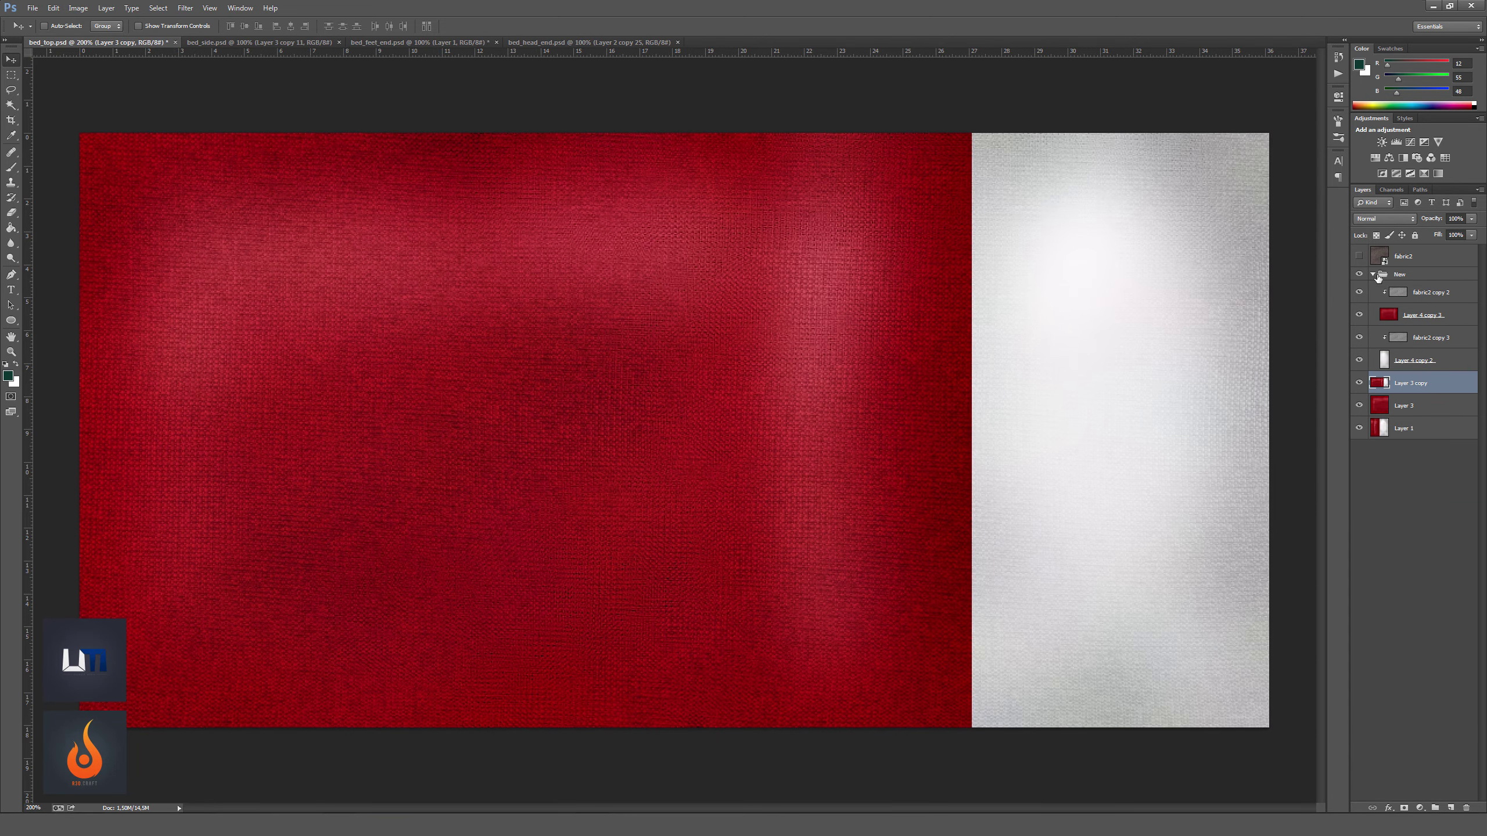
# Draw a Pen path along the blanket-pillow edge and convert it to a selection.
pyautogui.click(972, 728)
pyautogui.scroll(1, 967, 345)
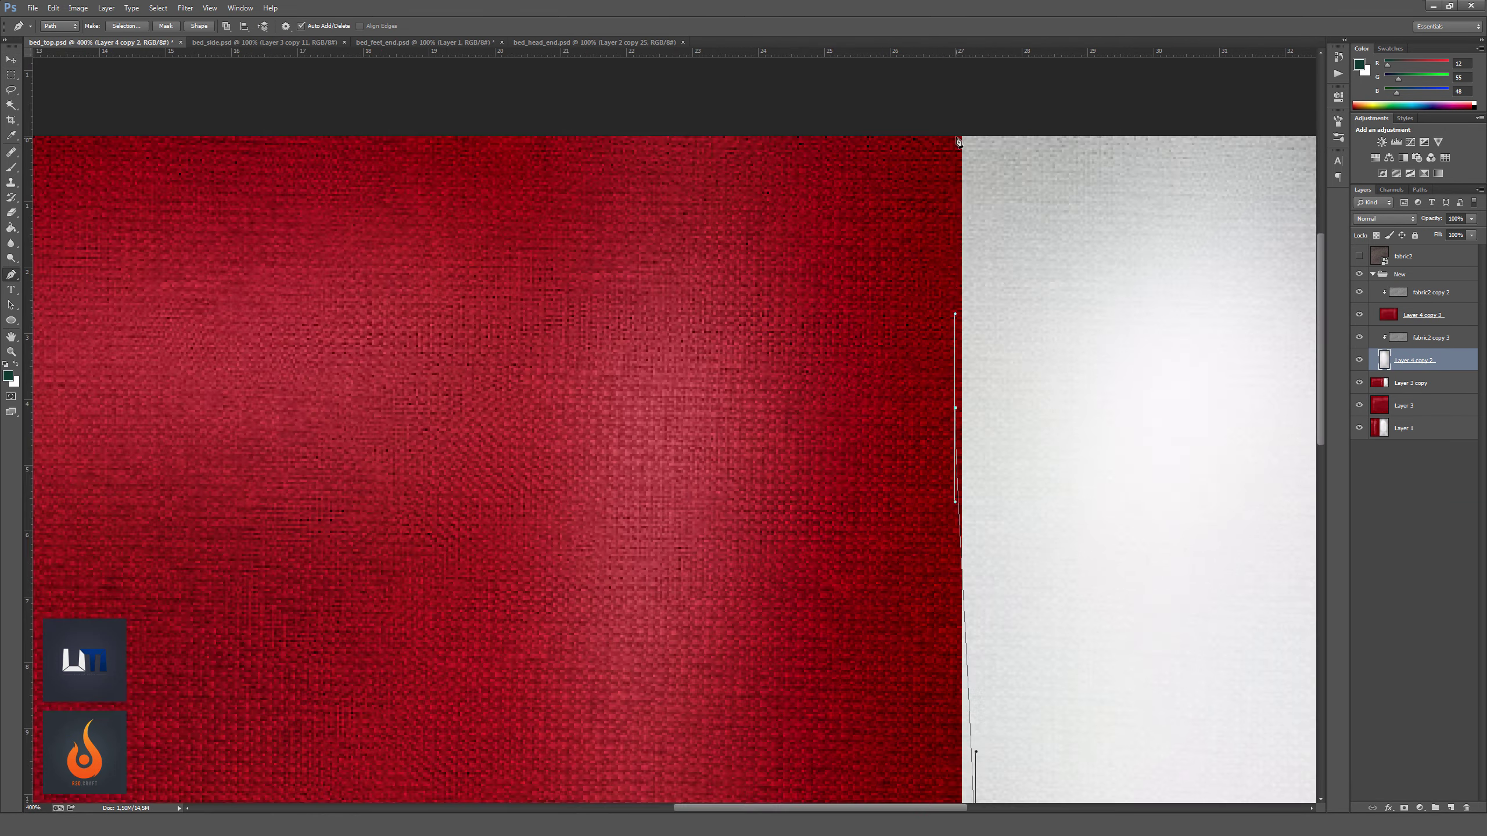
pyautogui.scroll(-5, 866, 404)
pyautogui.scroll(4, 966, 402)
pyautogui.scroll(2, 861, 414)
pyautogui.scroll(-3, 860, 414)
pyautogui.rightClick(732, 504)
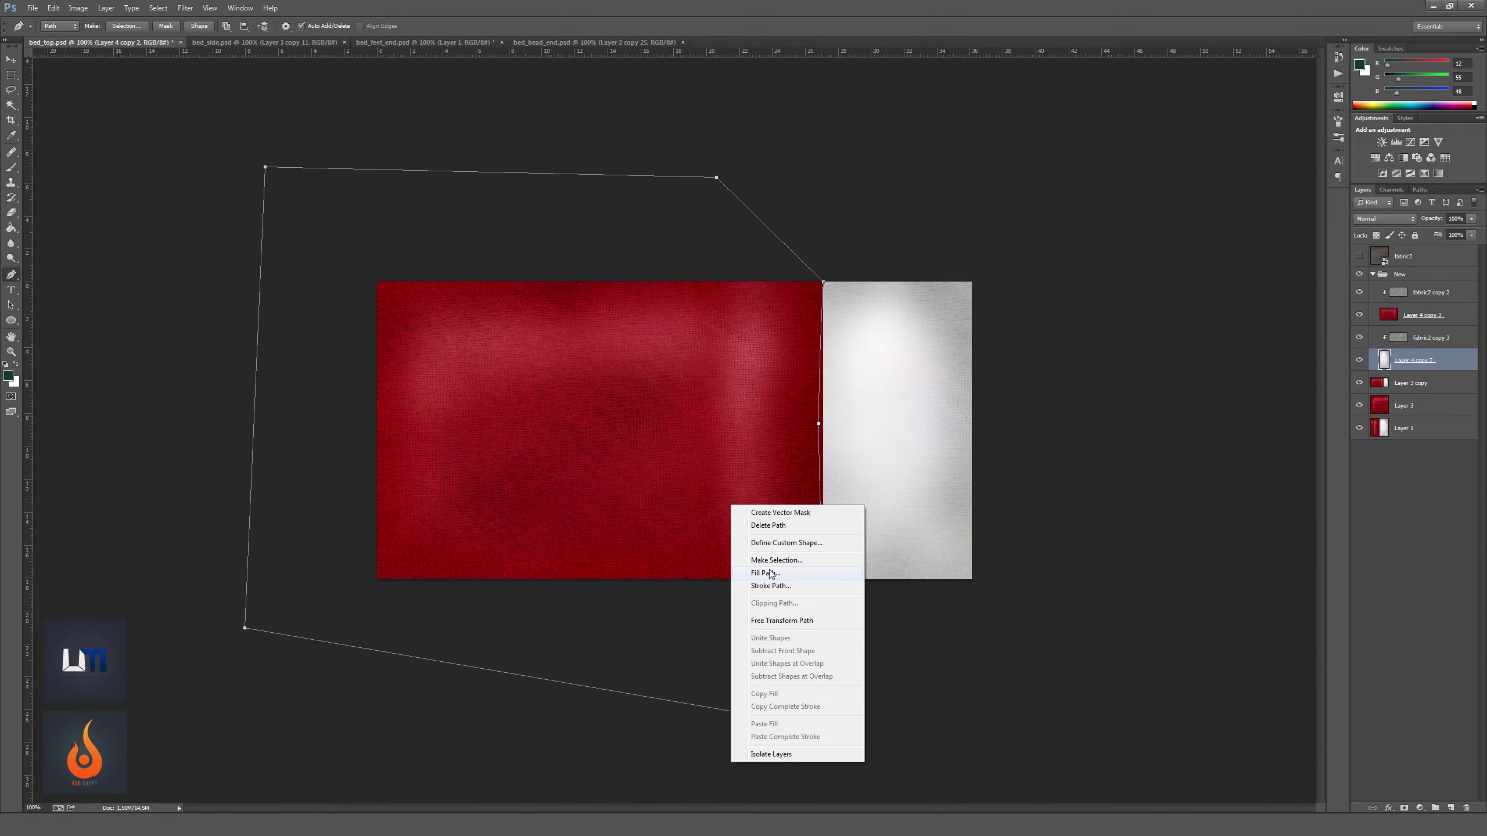
pyautogui.click(761, 561)
# Mask the pillow layer to the edge selection.
pyautogui.scroll(1, 965, 644)
pyautogui.scroll(1, 756, 485)
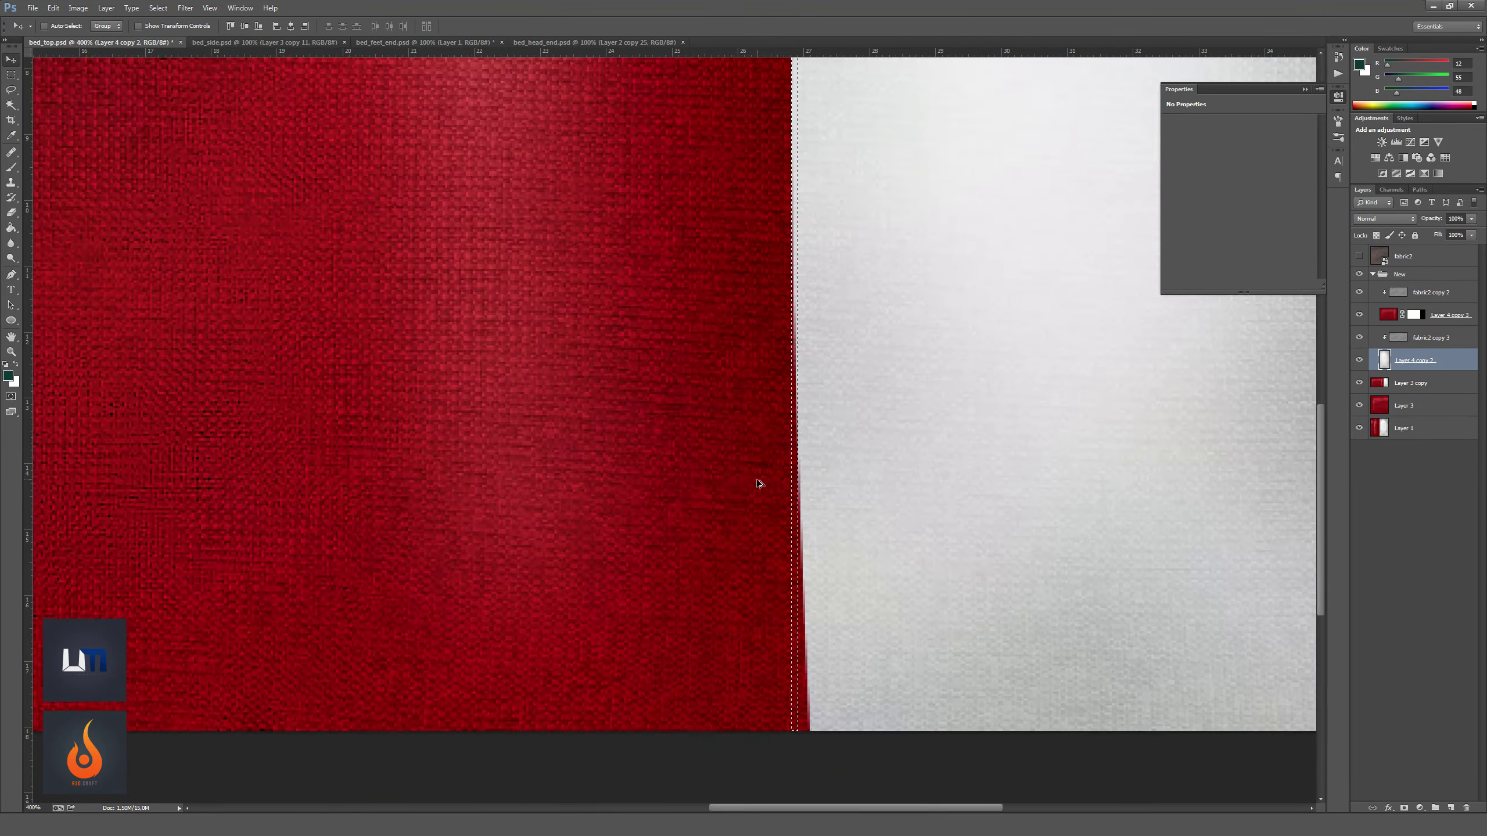
pyautogui.scroll(-1, 756, 485)
pyautogui.press('v')
pyautogui.keyDown('ctrl'); pyautogui.click(1385, 359); pyautogui.keyUp('ctrl')
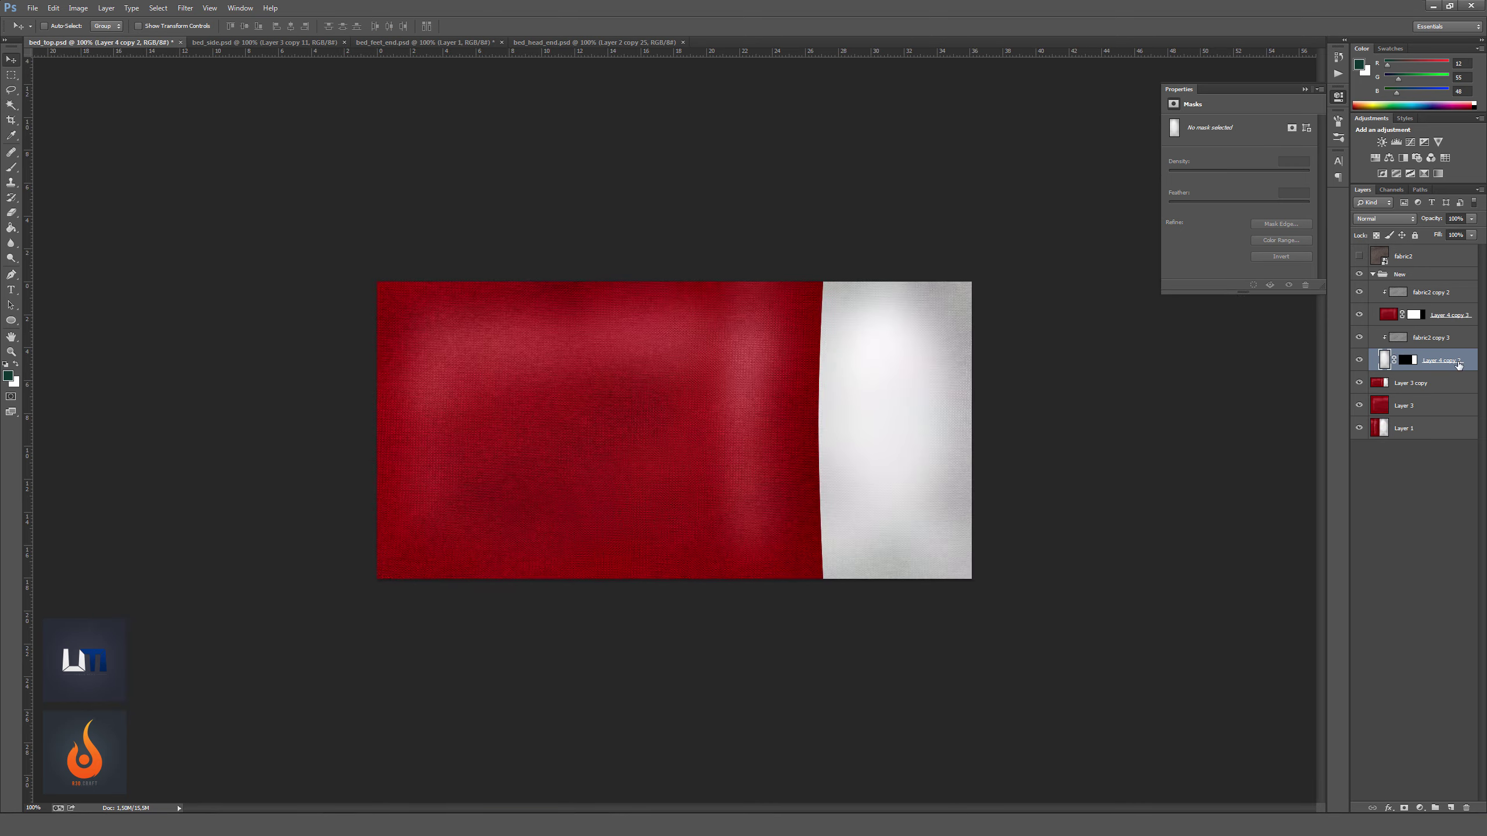
pyautogui.click(1404, 808)
# Paint a soft dark shadow along the blanket edge and stroke the path.
pyautogui.press('b')
pyautogui.moveTo(955, 112); pyautogui.dragTo(939, 190)
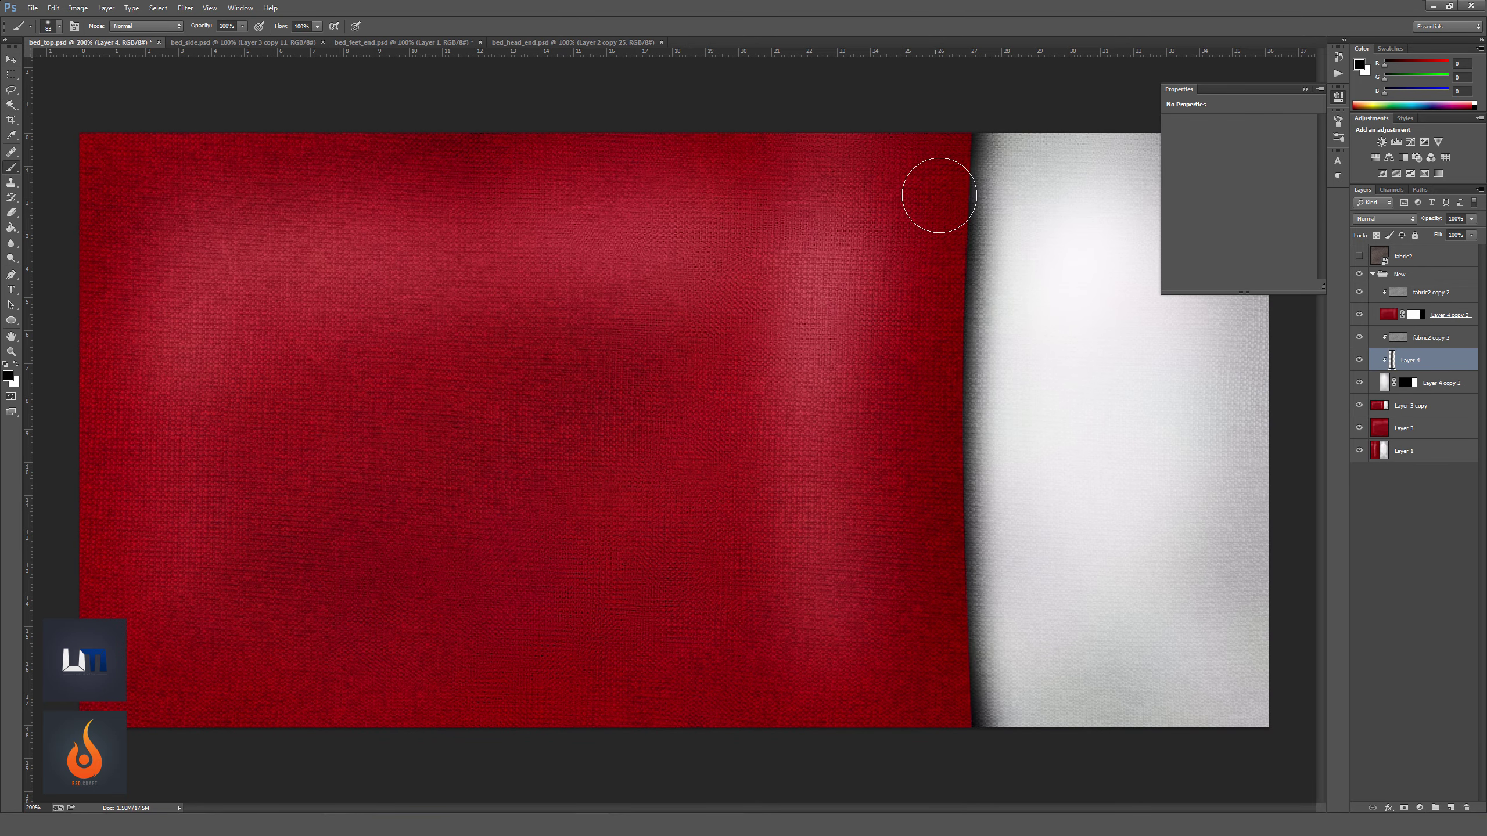
pyautogui.click(59, 25)
pyautogui.press('p')
pyautogui.click(1012, 630)
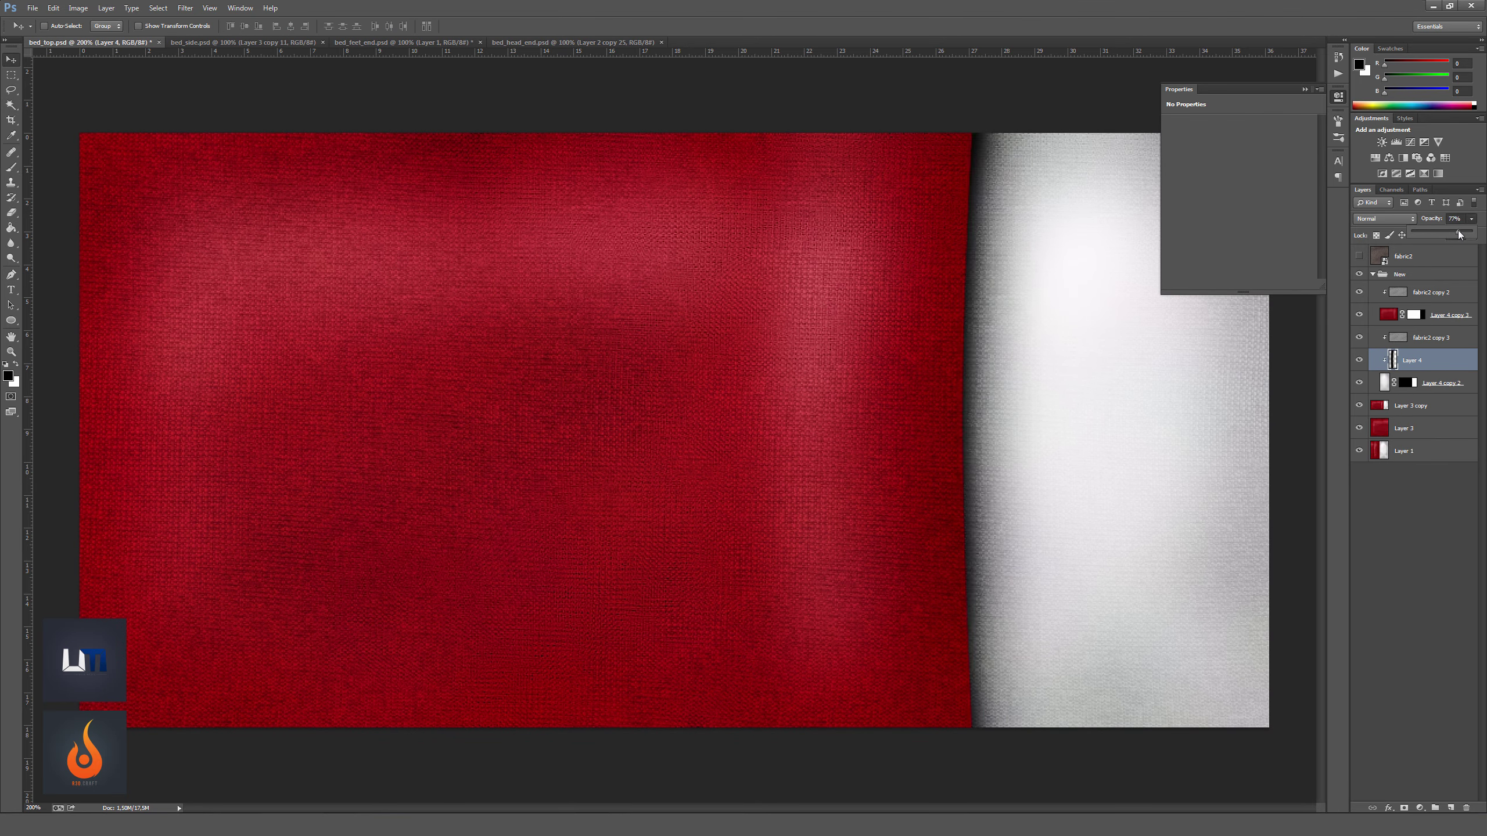
# Open the blanket layer's Layer Style to configure its drop shadow.
pyautogui.press('v')
pyautogui.doubleClick(1428, 359)
pyautogui.press('Escape')
pyautogui.rightClick(1416, 360)
pyautogui.press('Escape')
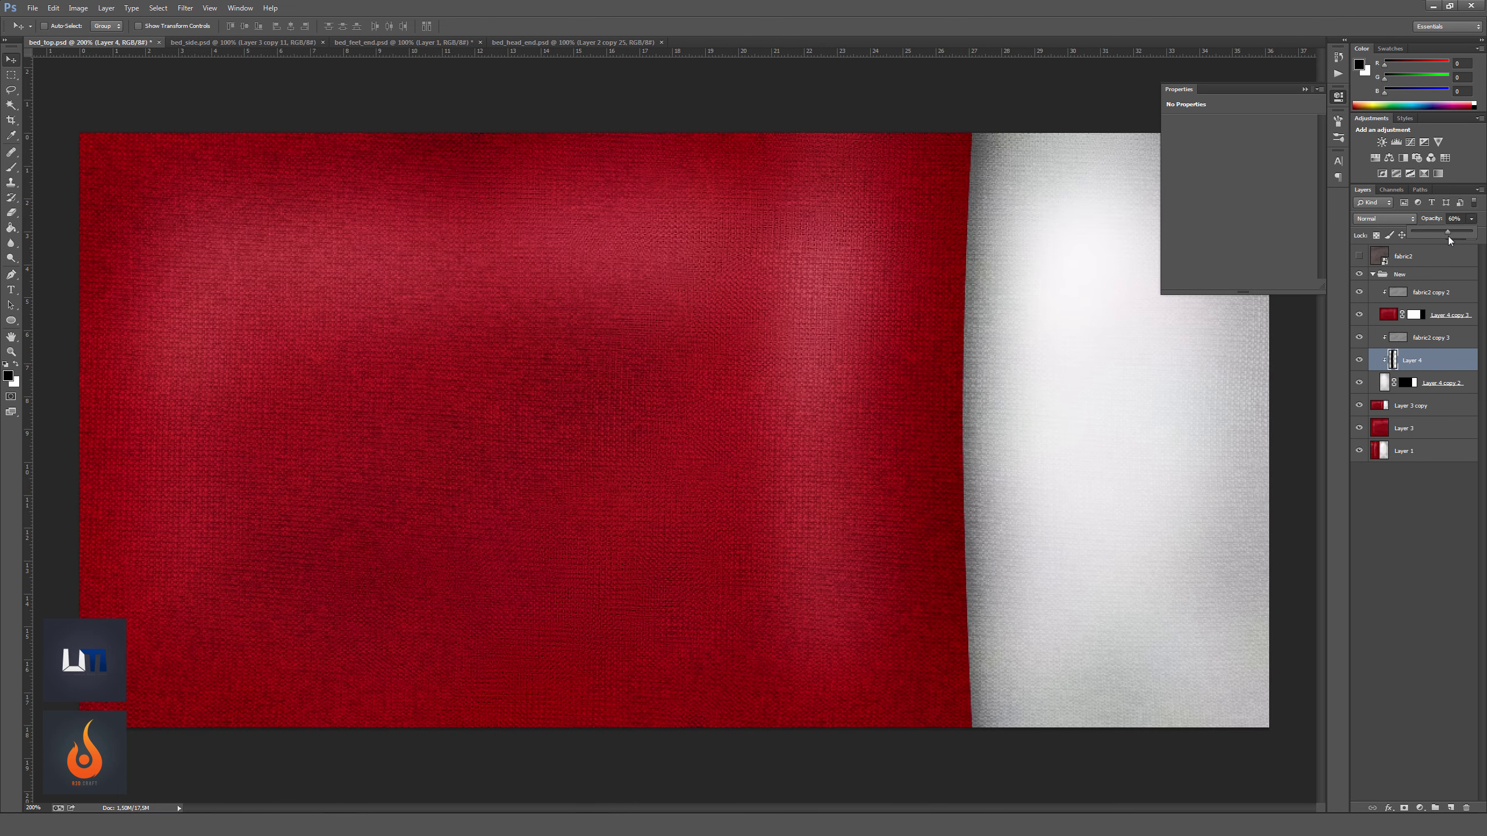
pyautogui.doubleClick(1463, 319)
pyautogui.press('Tab')
pyautogui.press('Tab')
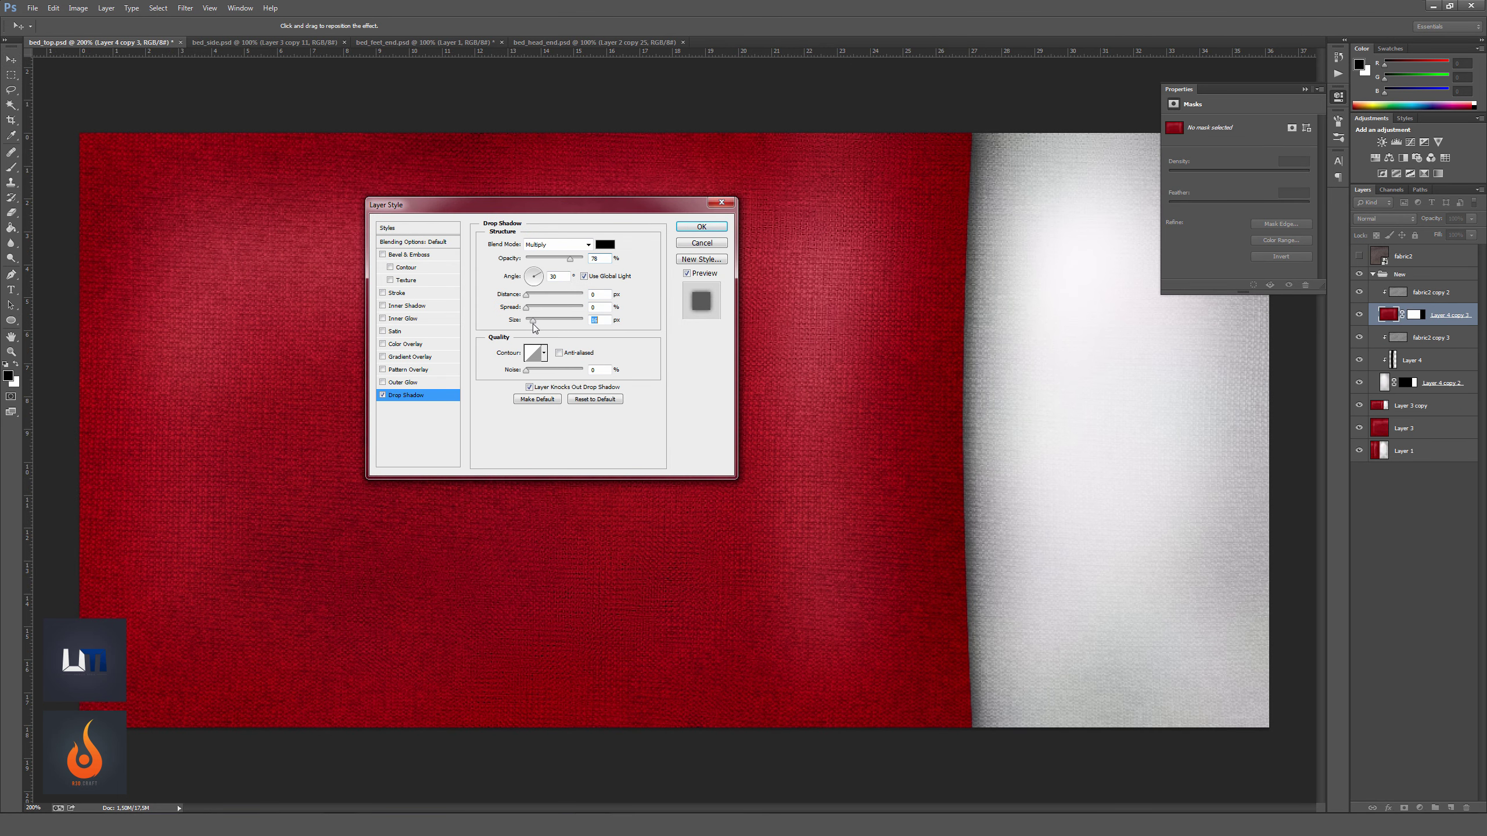
# Apply the drop shadow, fill a clipped shading Layer 5, and confirm an inner shadow.
pyautogui.press('Return')
pyautogui.hotkey('ctrl', 'shift', 'alt', 'n')
pyautogui.press('b')
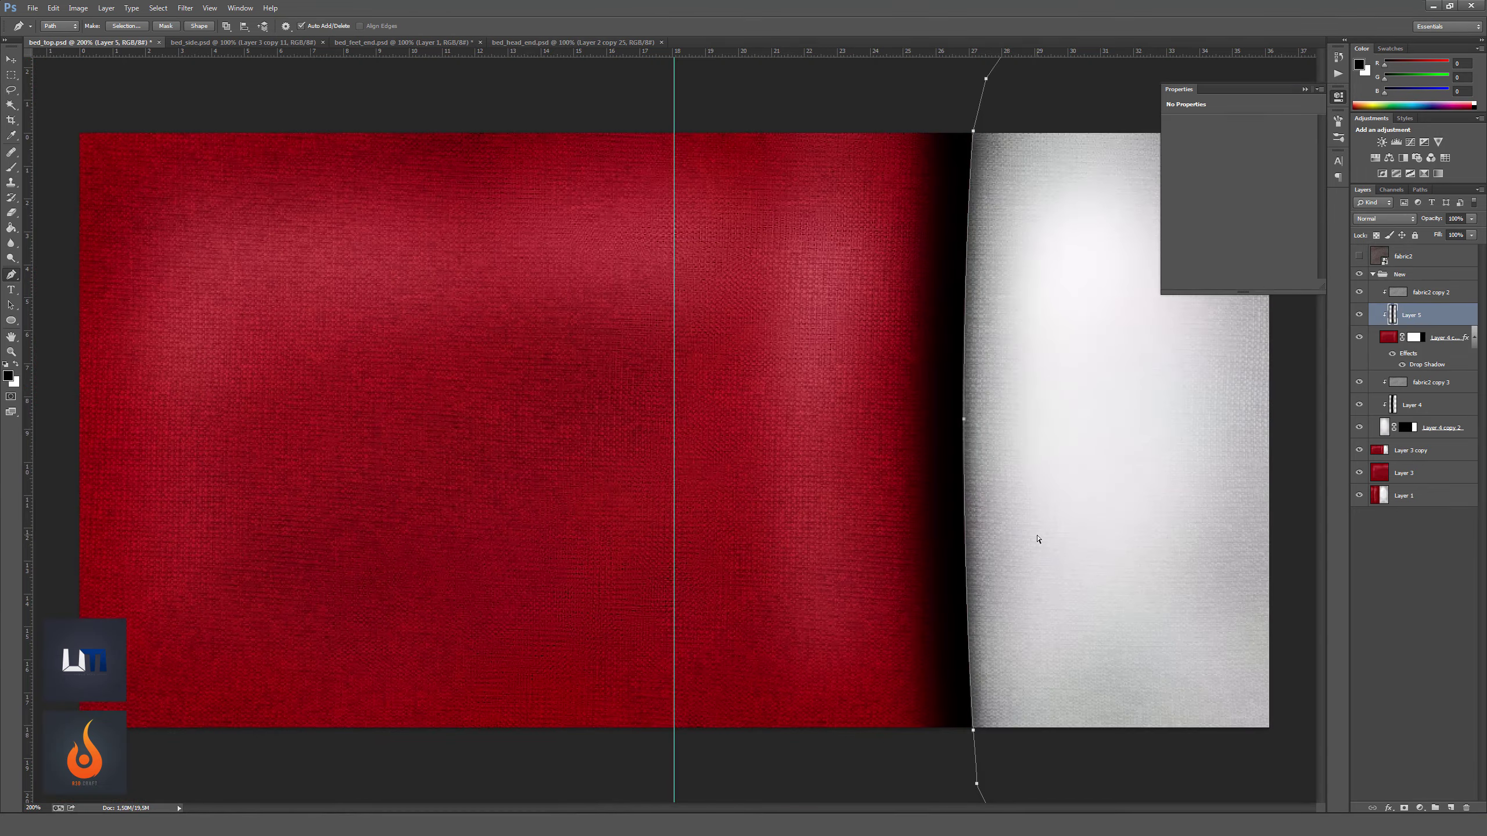
pyautogui.click(257, 261)
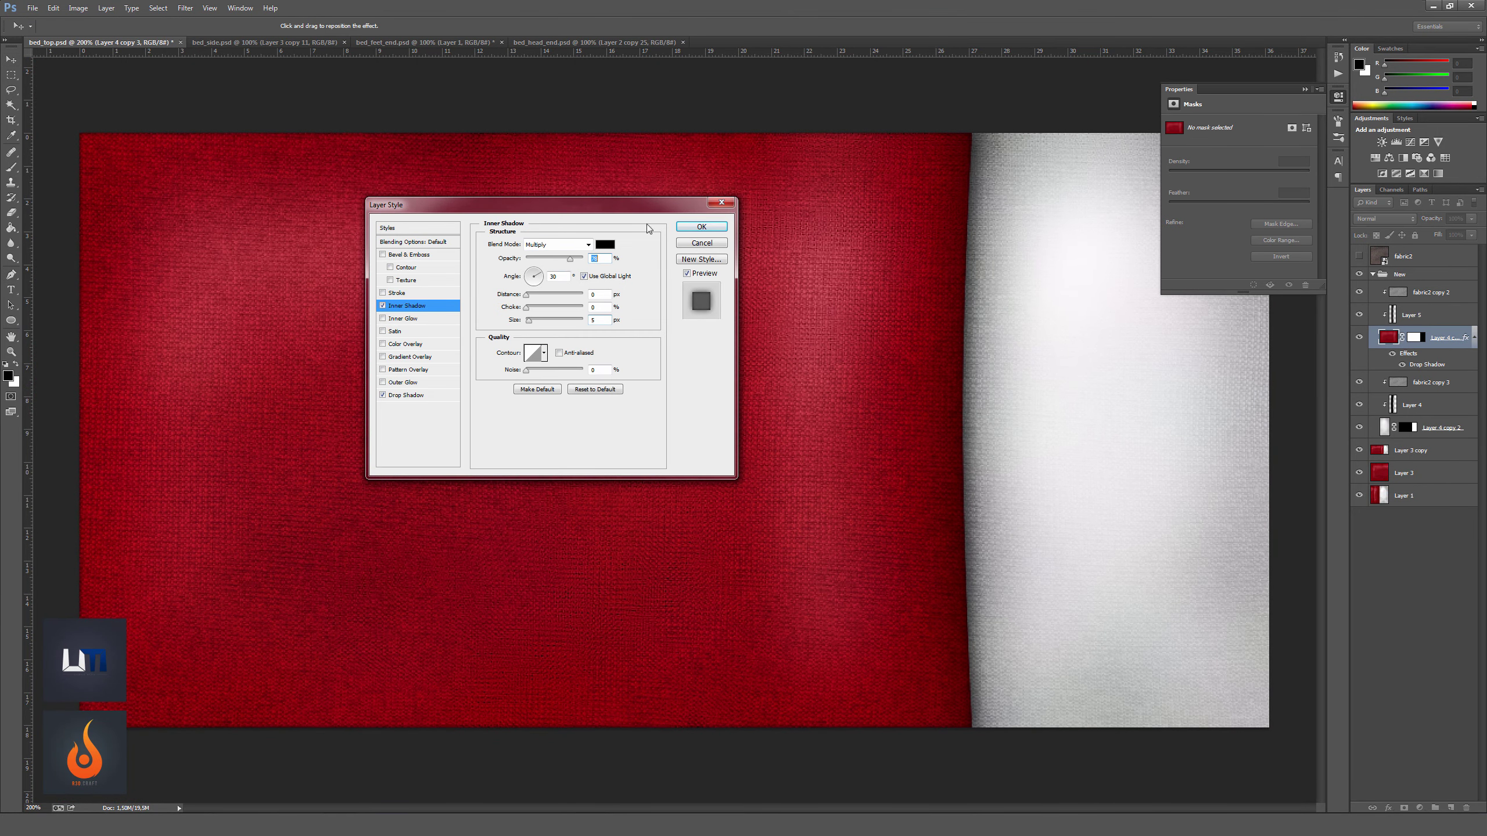
pyautogui.press('Return')
pyautogui.moveTo(1035, 453); pyautogui.dragTo(1039, 453)
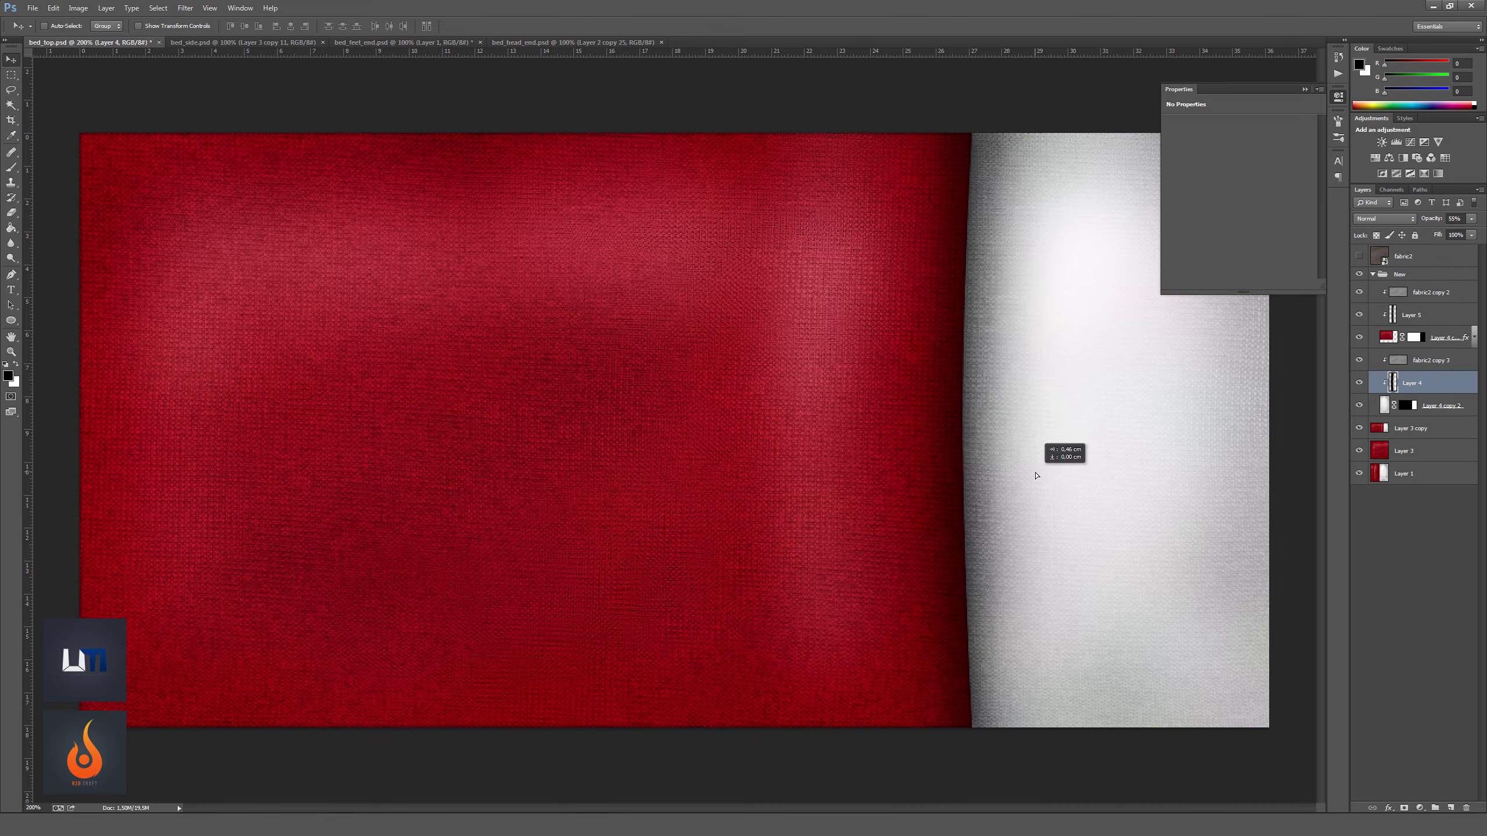
# Brighten the pillow fabric texture with Levels, duplicate it, and lower its opacity.
pyautogui.hotkey('ctrl', 'l')
pyautogui.press('Return')
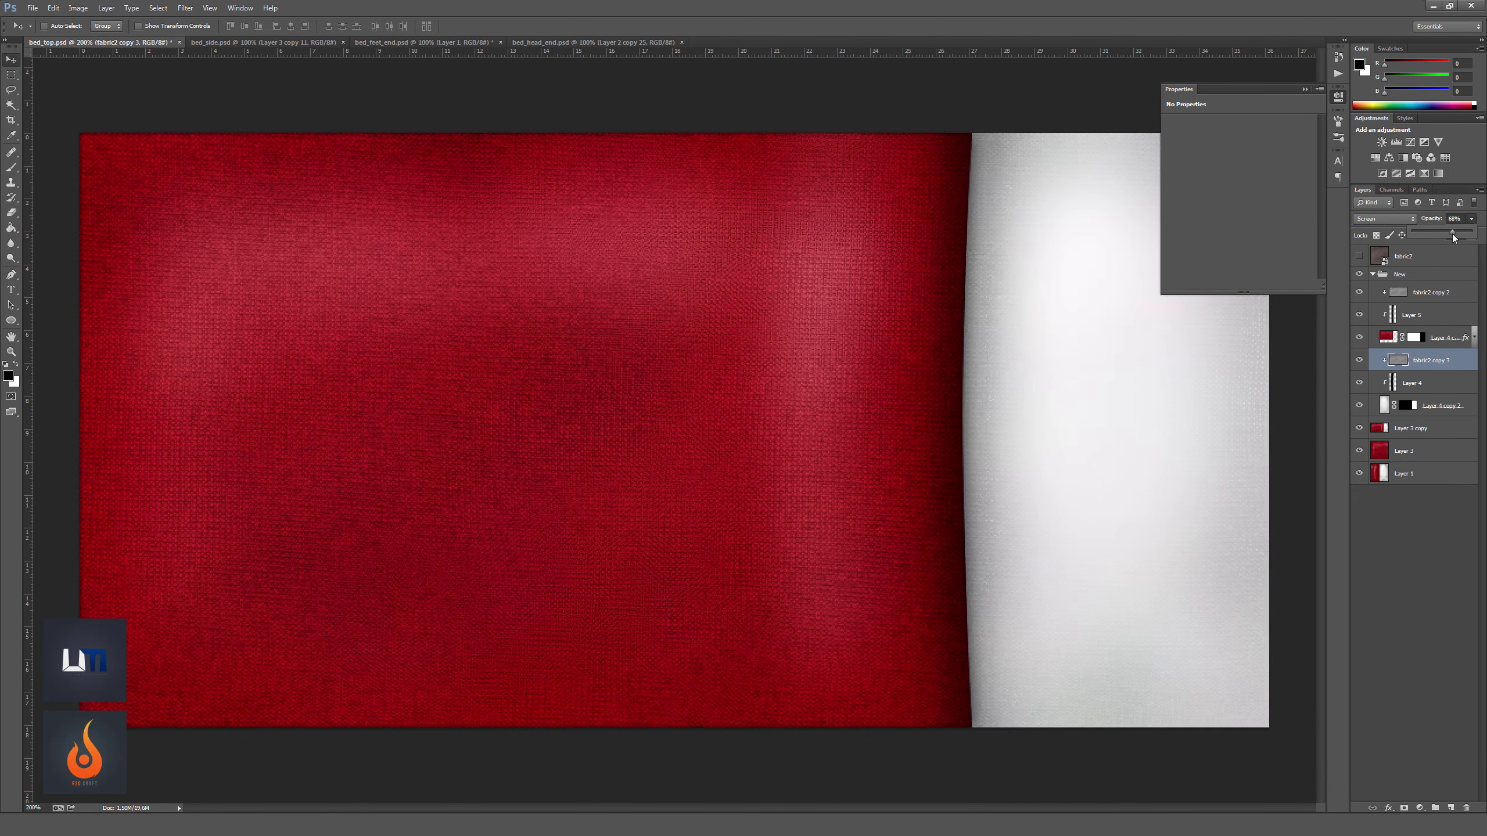
pyautogui.hotkey('ctrl', 'j')
pyautogui.moveTo(1412, 237); pyautogui.dragTo(1433, 230)
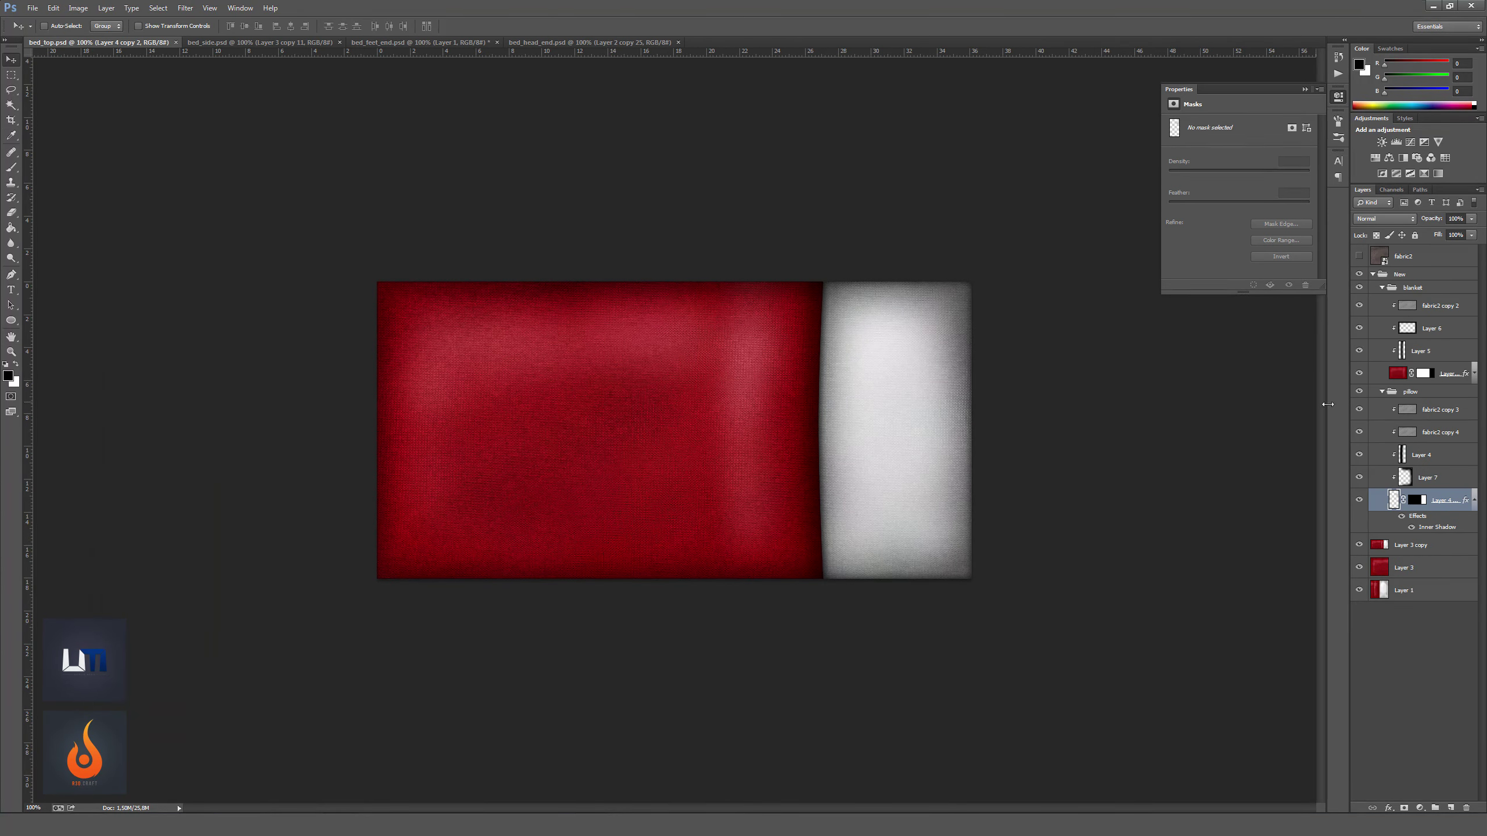
# Open the fabric2 layer's options to copy the fabric into bed_side.
pyautogui.rightClick(1405, 257)
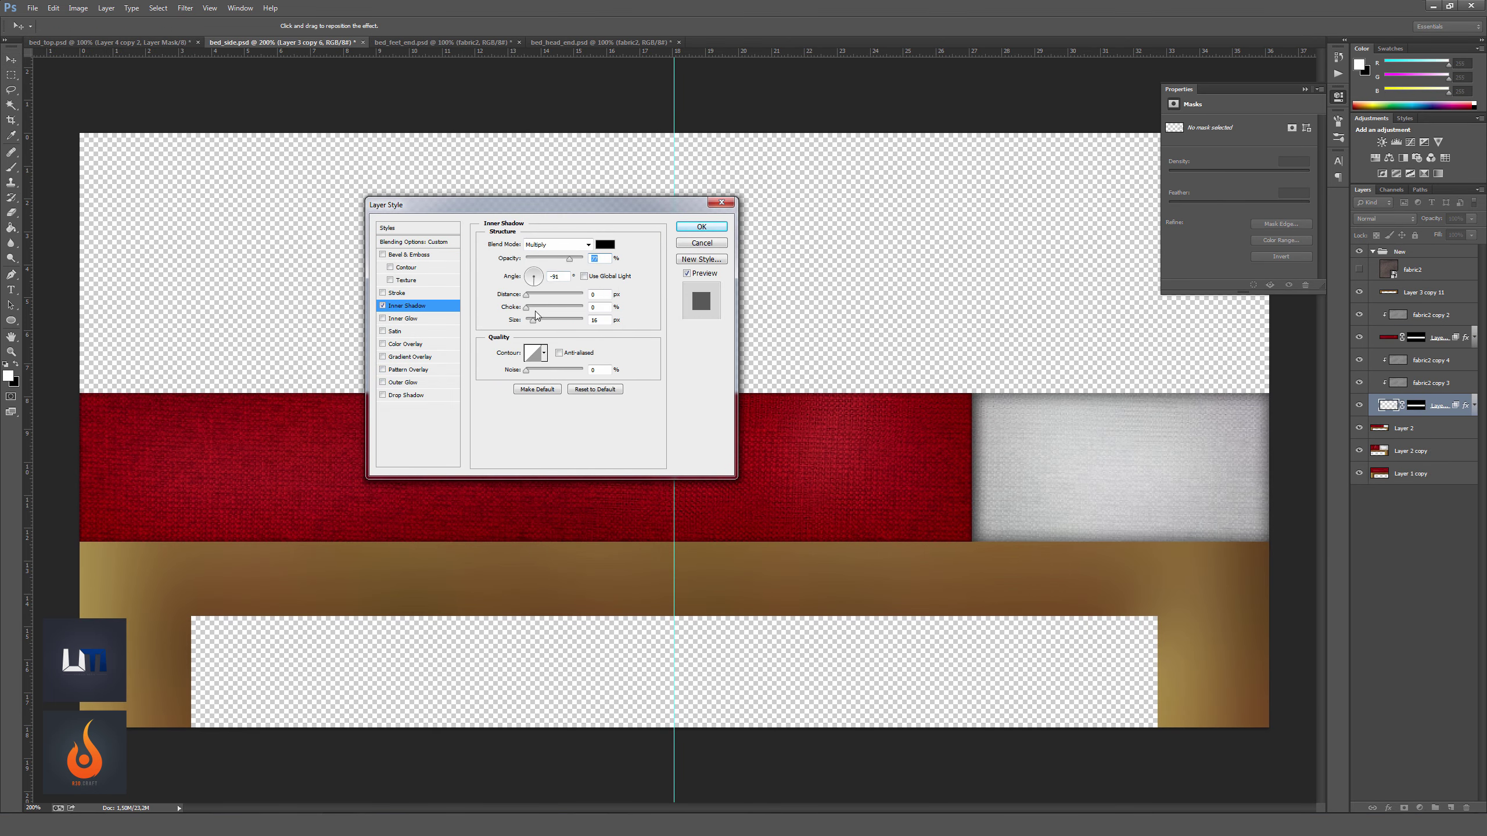
# Give the pillow Bevel & Emboss size 35, Overlay highlight 52% and shadow 34%.
pyautogui.click(550, 260)
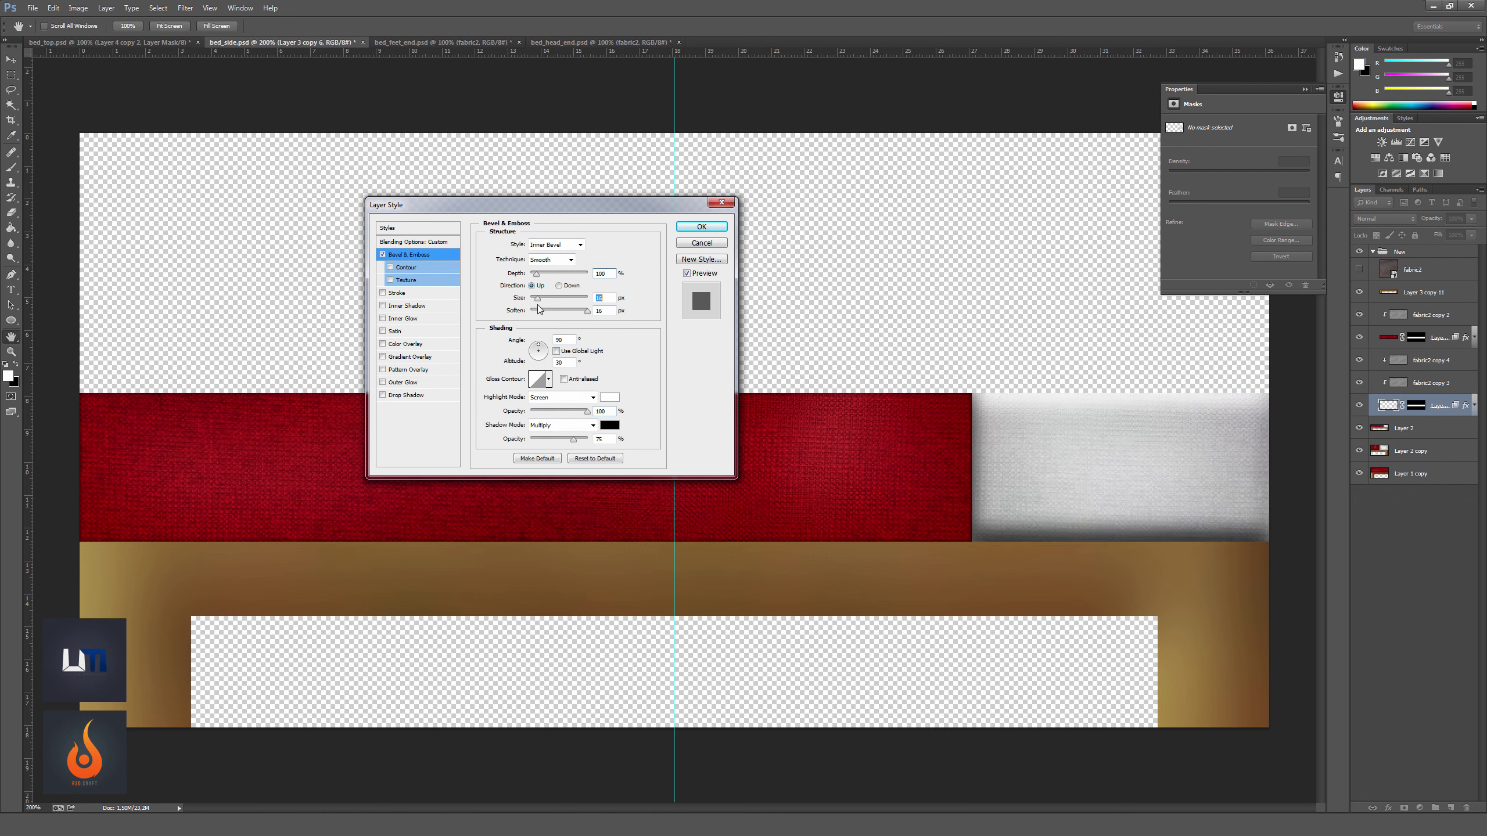
pyautogui.moveTo(537, 298); pyautogui.dragTo(542, 297)
pyautogui.click(563, 397)
pyautogui.click(562, 410)
pyautogui.moveTo(586, 410)
pyautogui.mouseDown()
pyautogui.moveTo(560, 411)
pyautogui.moveTo(549, 438)
pyautogui.mouseUp()
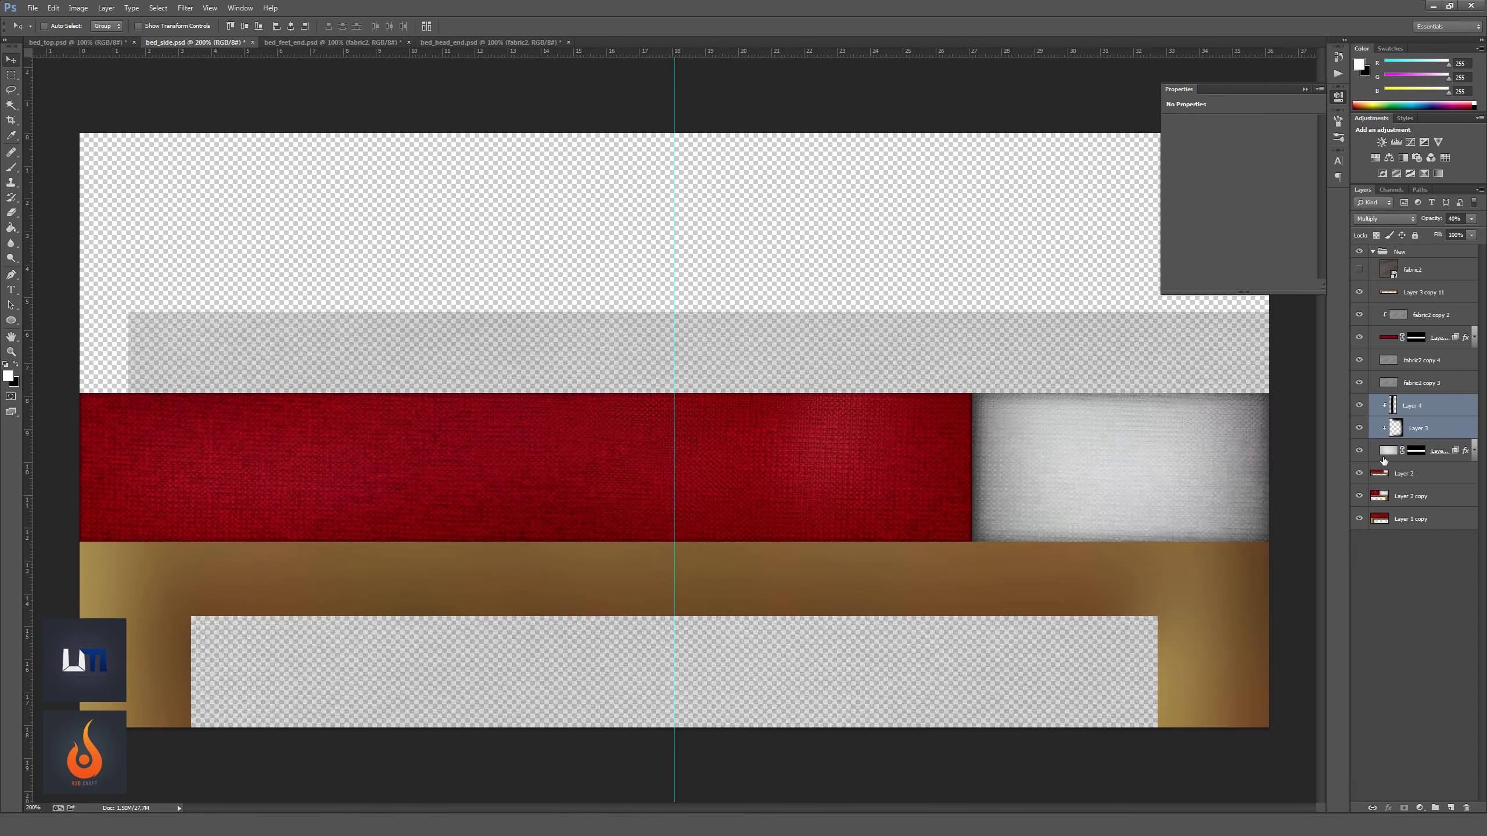
# Check Layer 3's visibility and start free-transforming it.
pyautogui.click(1359, 428)
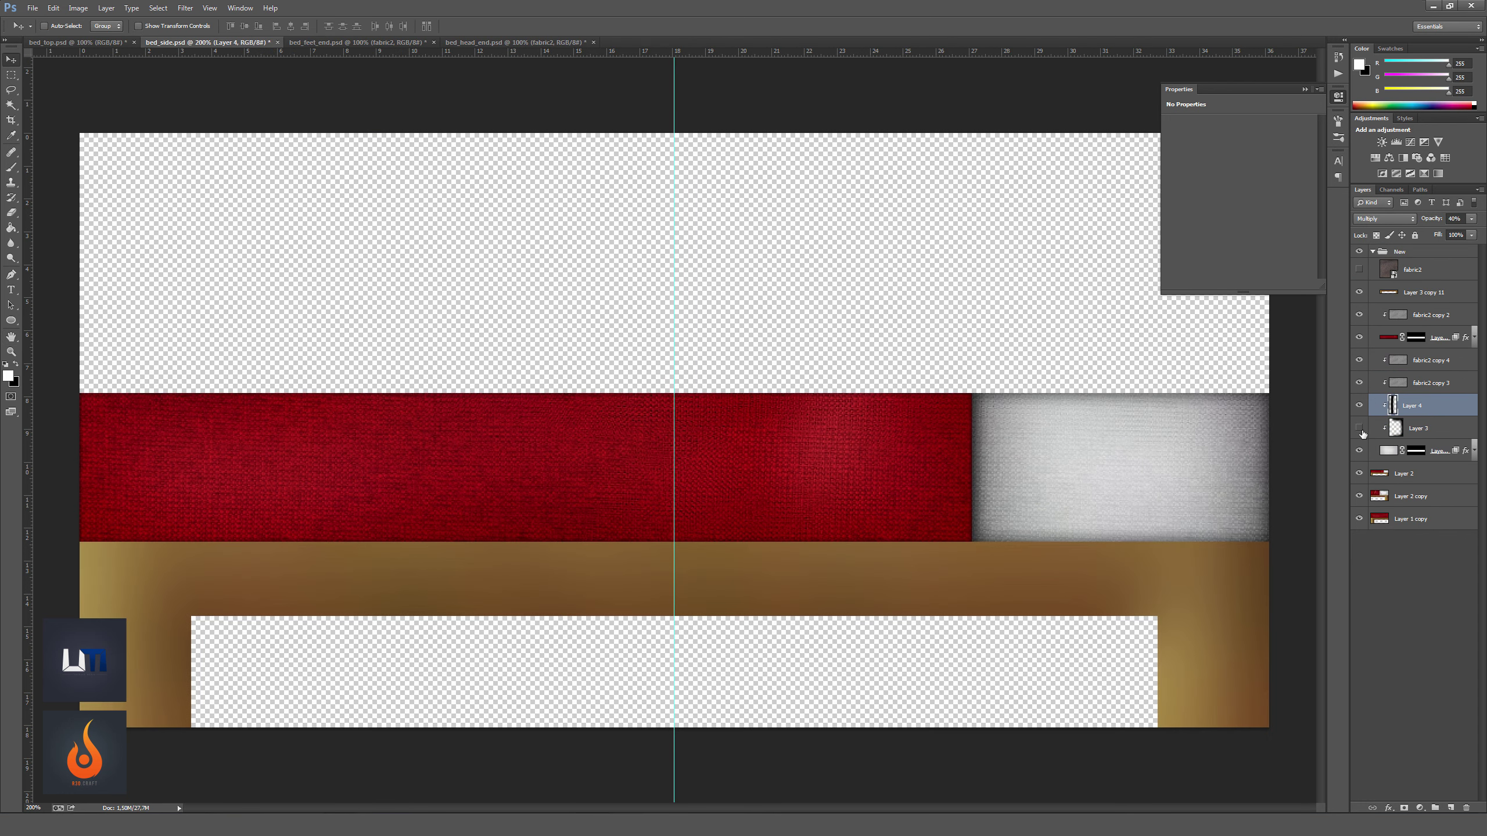
pyautogui.click(1417, 428)
pyautogui.hotkey('ctrl', 't')
pyautogui.hotkey('ctrl', '-')
pyautogui.hotkey('ctrl', '+')
pyautogui.hotkey('ctrl', '-')
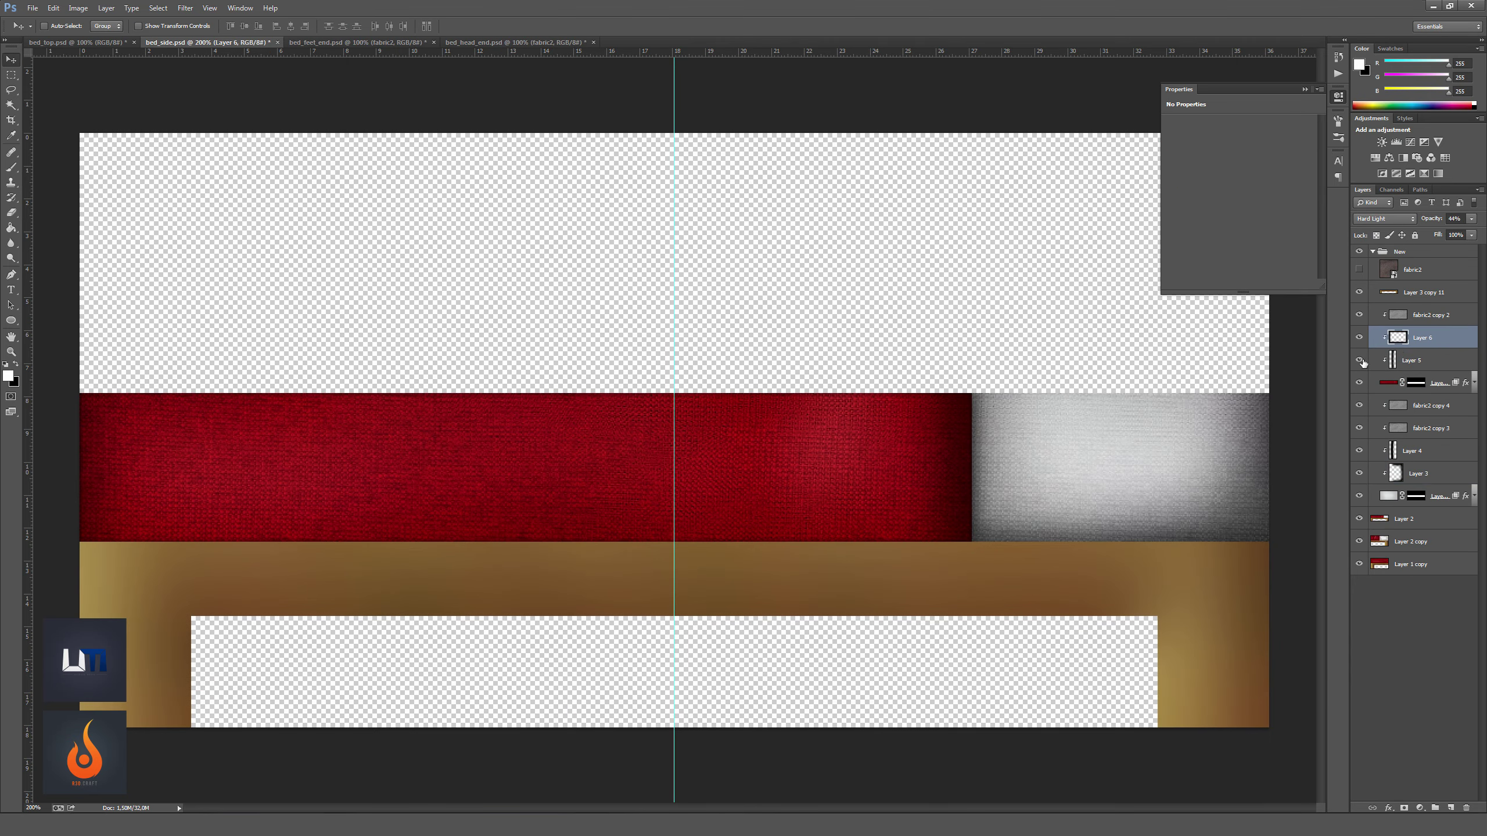
# Free Transform the copied fabric layer, narrowing it from its left side.
pyautogui.hotkey('ctrl', 't')
pyautogui.moveTo(566, 392); pyautogui.dragTo(53, 379)
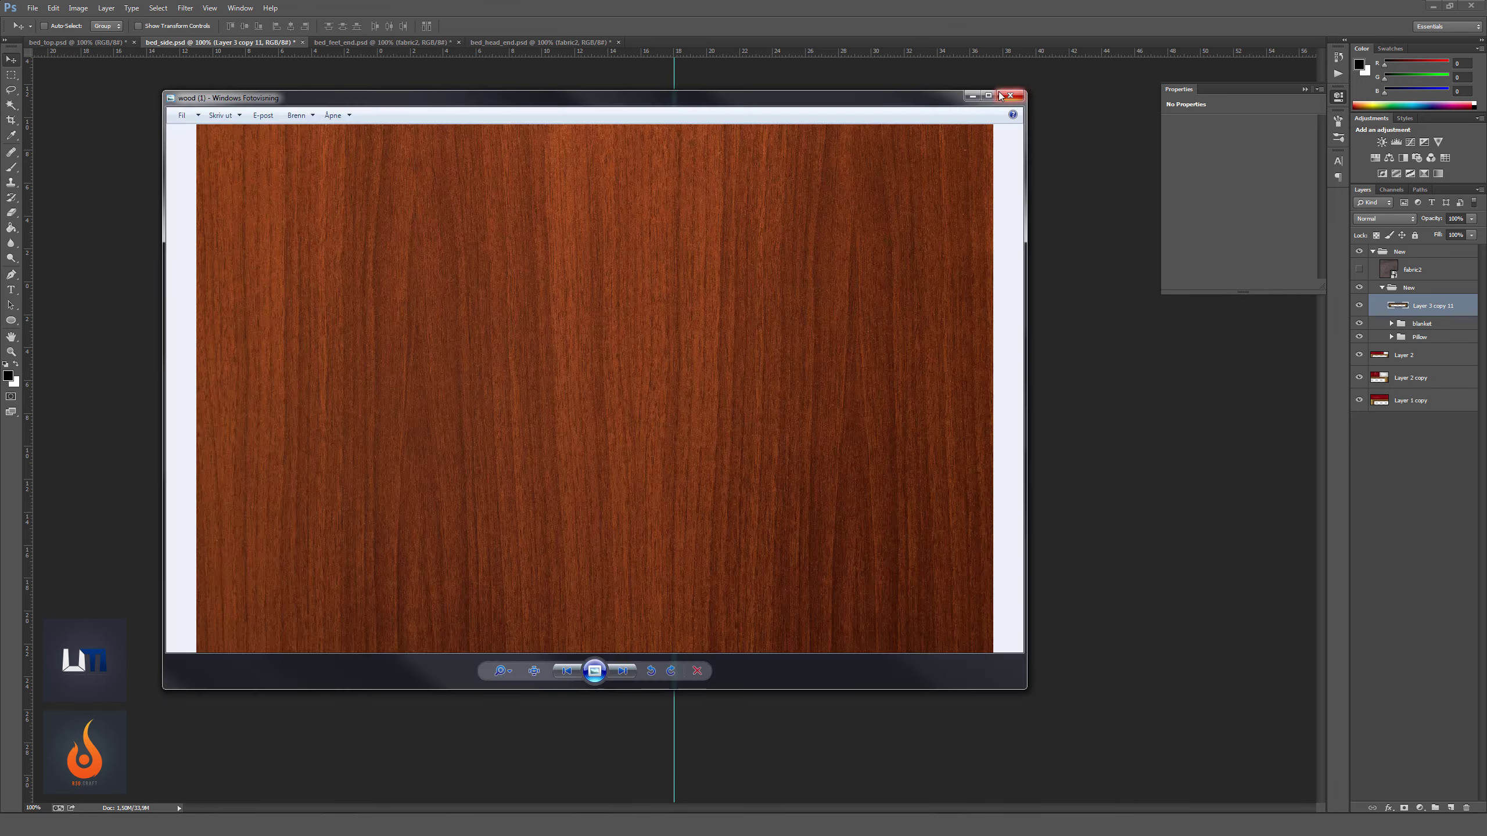
# Place the wood texture over bed_side's bottom frame strip and clip it to the frame.
pyautogui.click(1000, 96)
pyautogui.press('Return')
pyautogui.moveTo(590, 488); pyautogui.dragTo(509, 501)
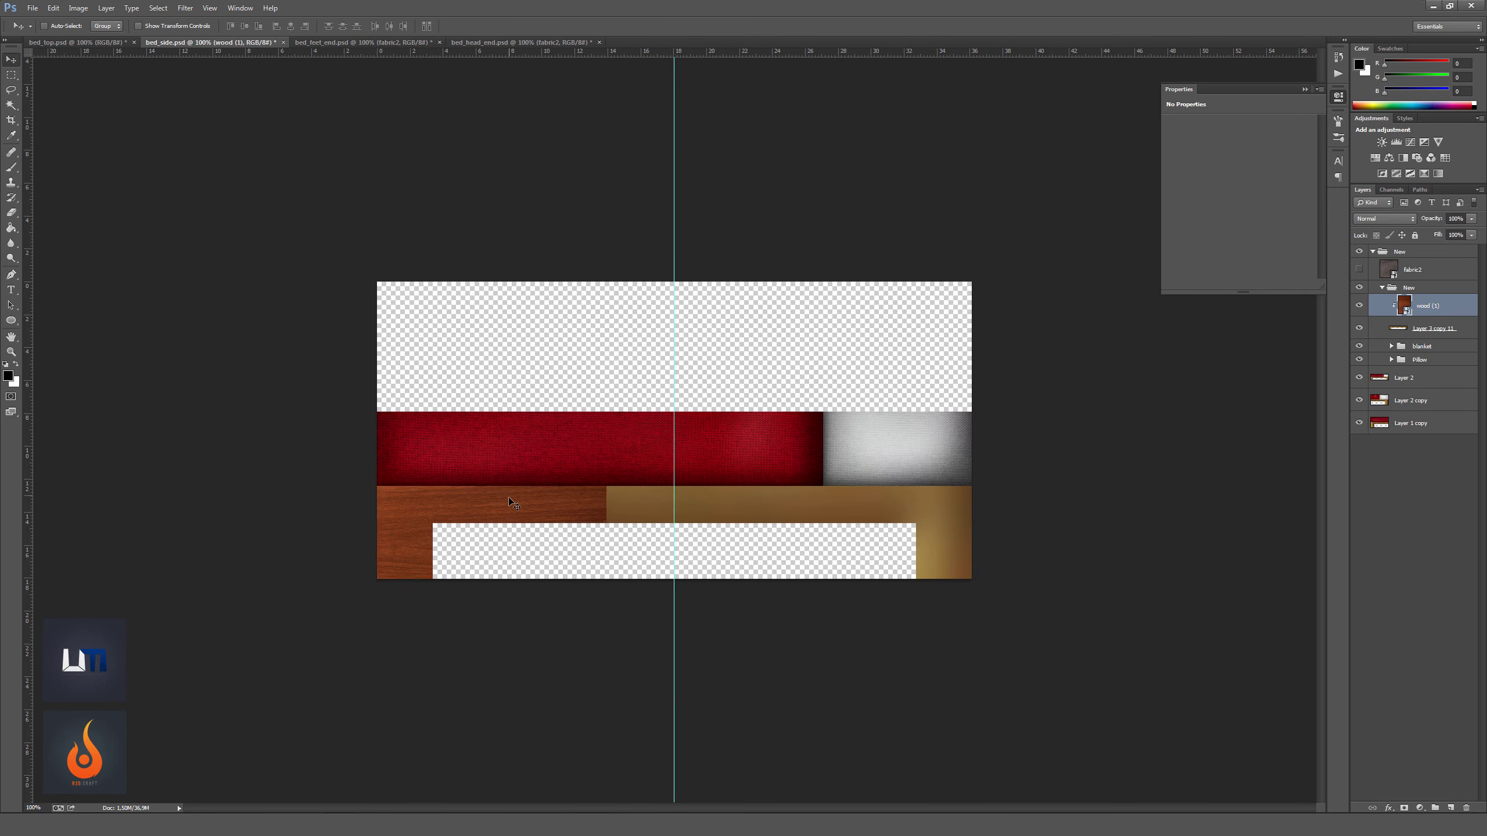
pyautogui.rightClick(1428, 305)
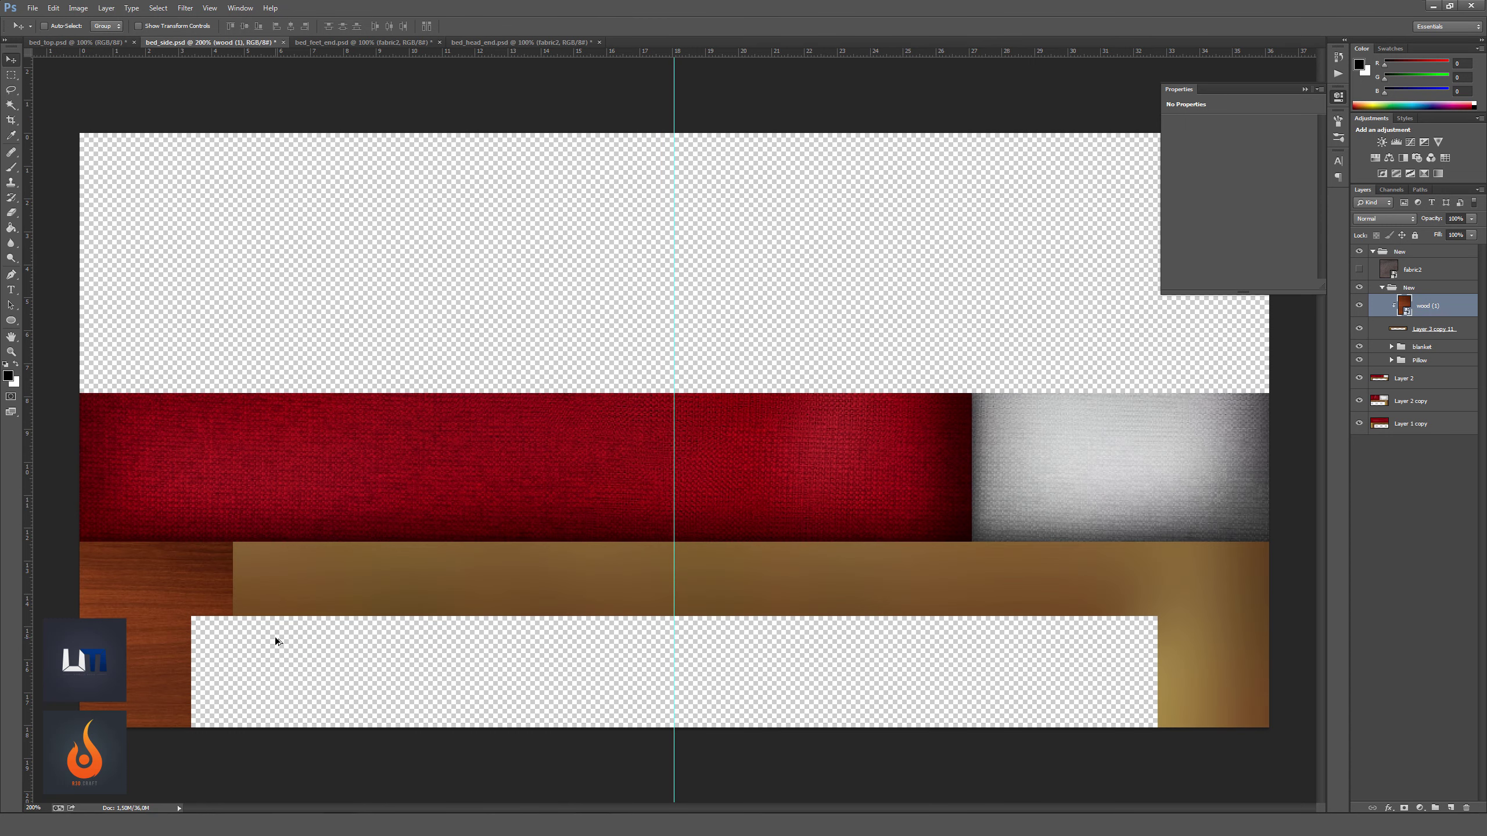
# Duplicate the wood piece across the frame strip and zoom in on the seams.
pyautogui.moveTo(228, 632)
pyautogui.mouseDown()
pyautogui.moveTo(569, 567)
pyautogui.moveTo(909, 567)
pyautogui.mouseUp()
pyautogui.hotkey('ctrl', 'd')
pyautogui.press('j')
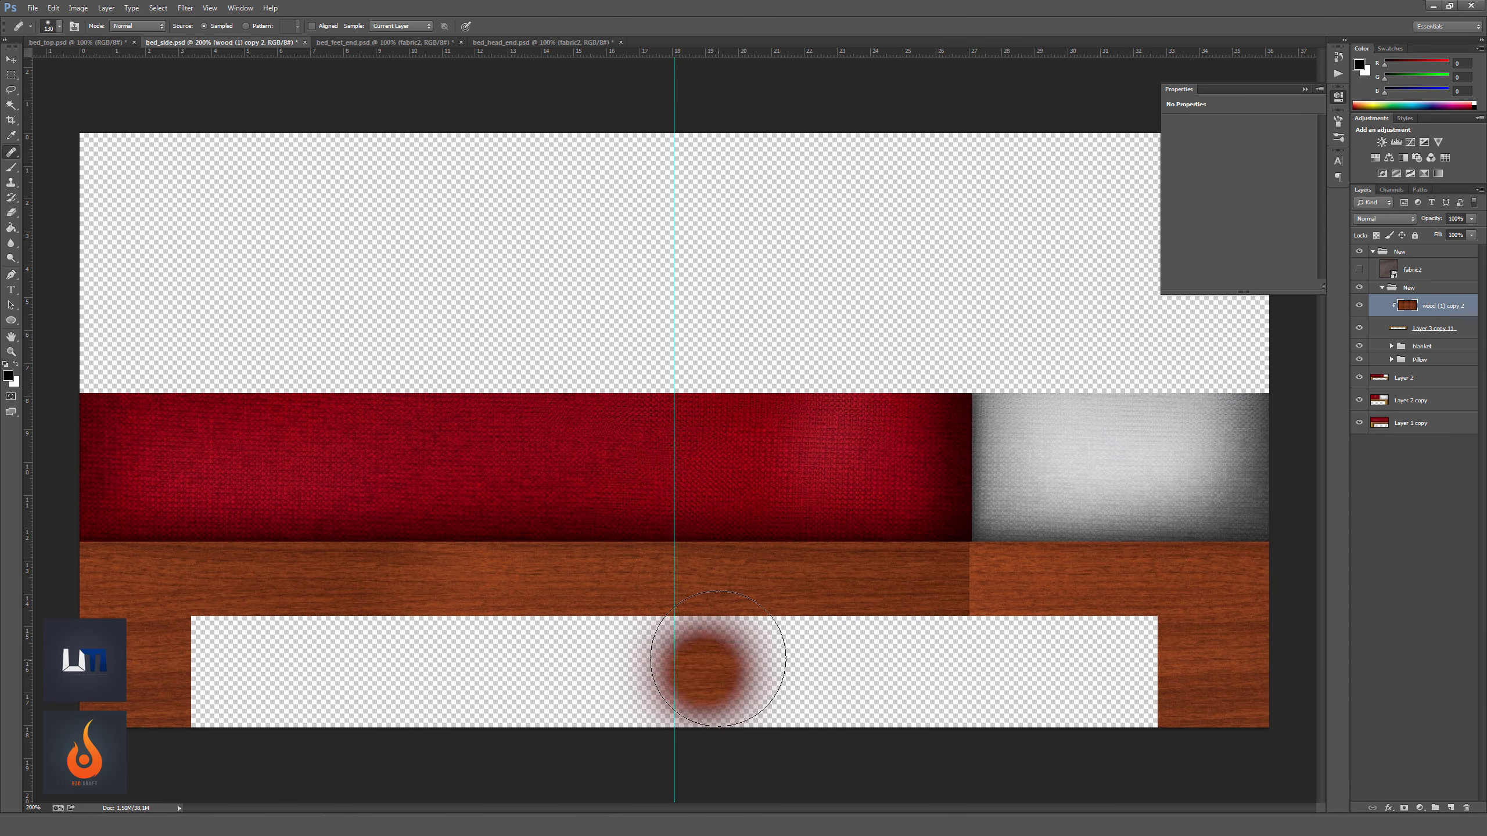
pyautogui.hotkey('ctrl', '-')
pyautogui.hotkey('ctrl', '+')
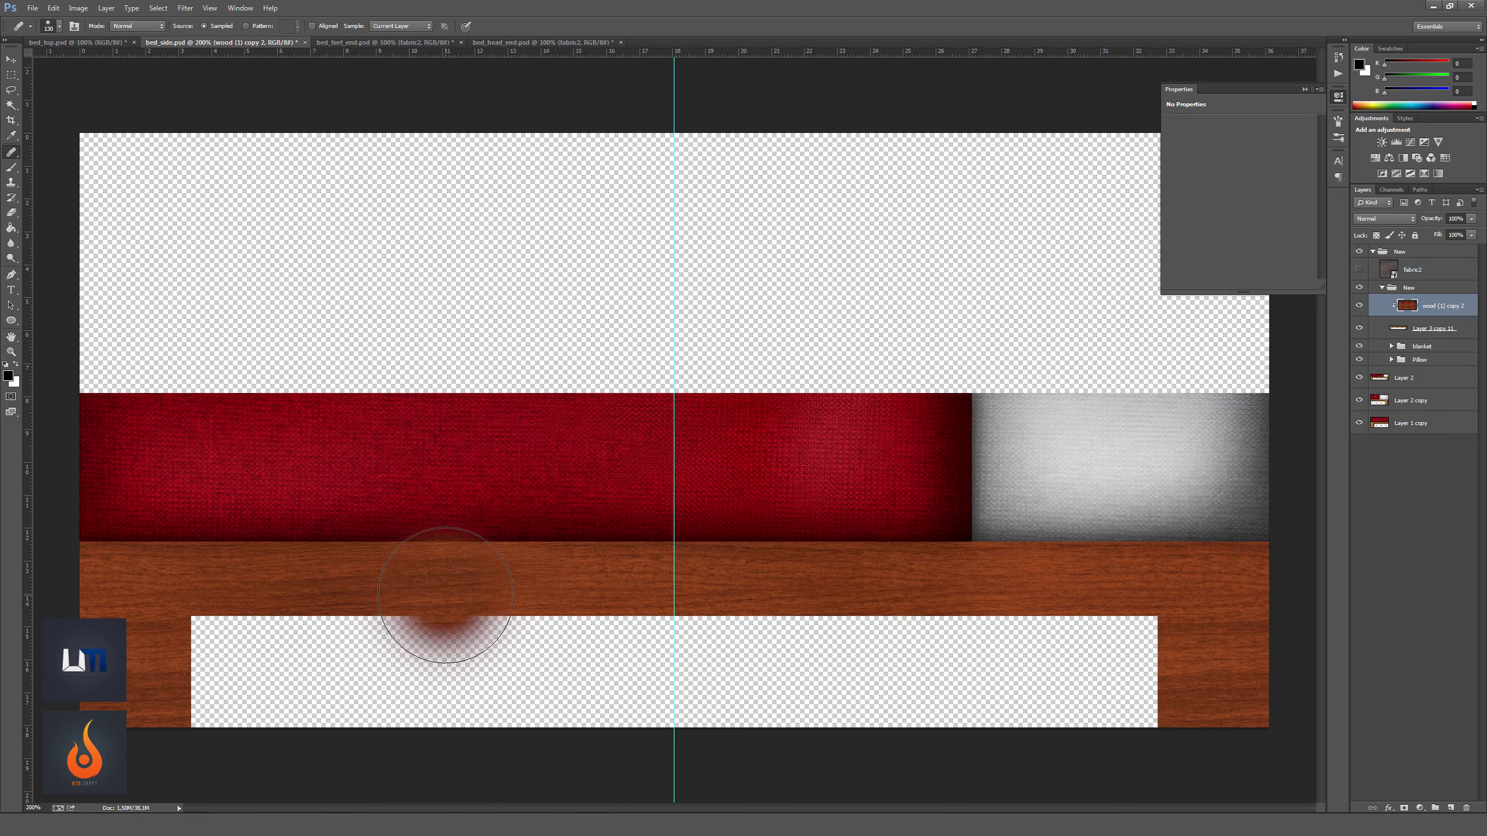
# Desaturate the wood, adjust its Levels, and blend it as Overlay.
pyautogui.press('v')
pyautogui.hotkey('ctrl', 'shift', 'u')
pyautogui.hotkey('ctrl', 'l')
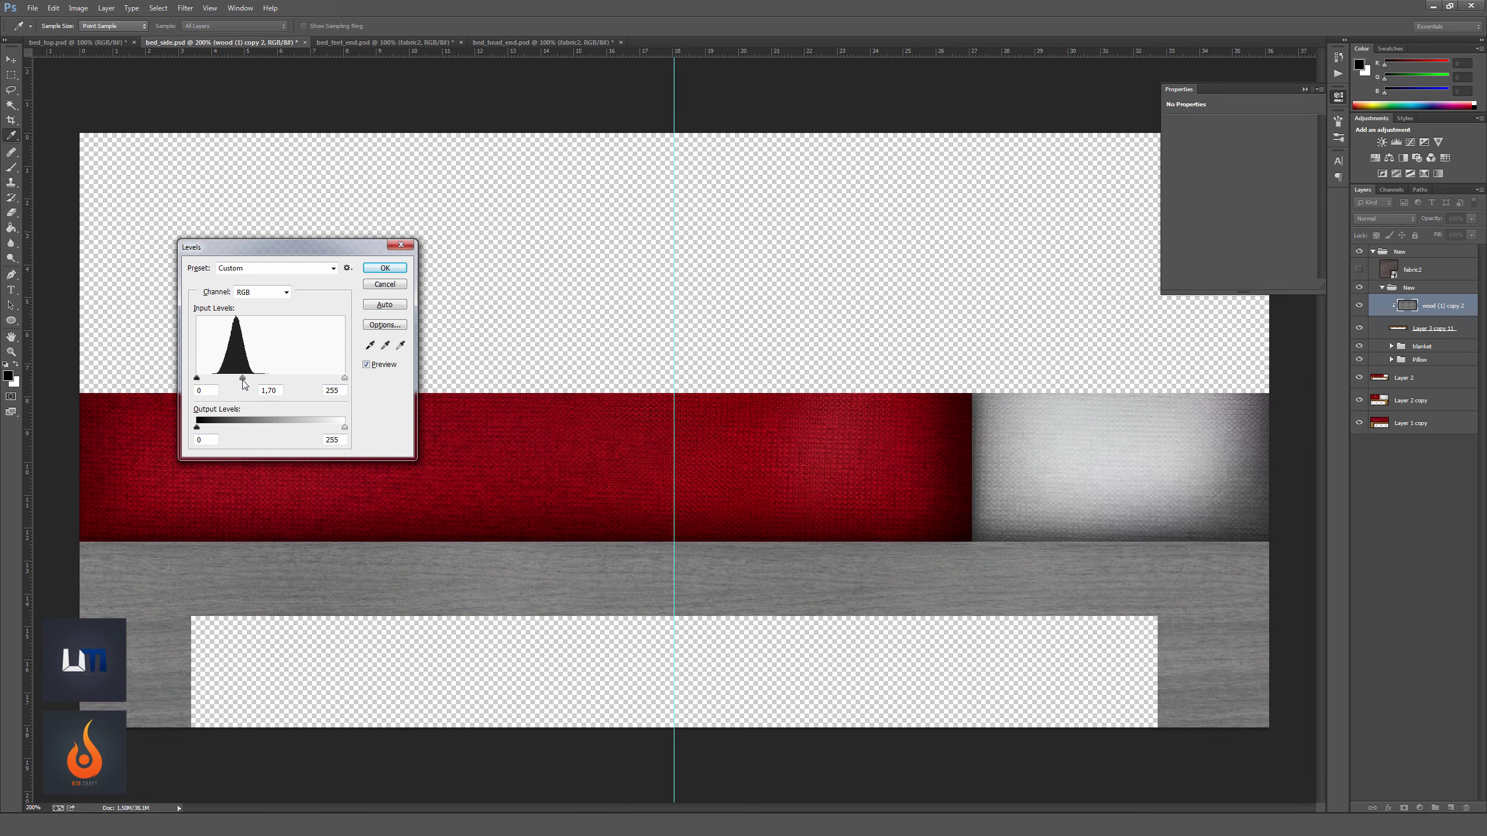
pyautogui.press('Return')
pyautogui.hotkey('shift', 'alt', 'o')
# Set the rail shading layer's opacity to 40%.
pyautogui.hotkey('ctrl', '-')
pyautogui.scroll(2, 690, 456)
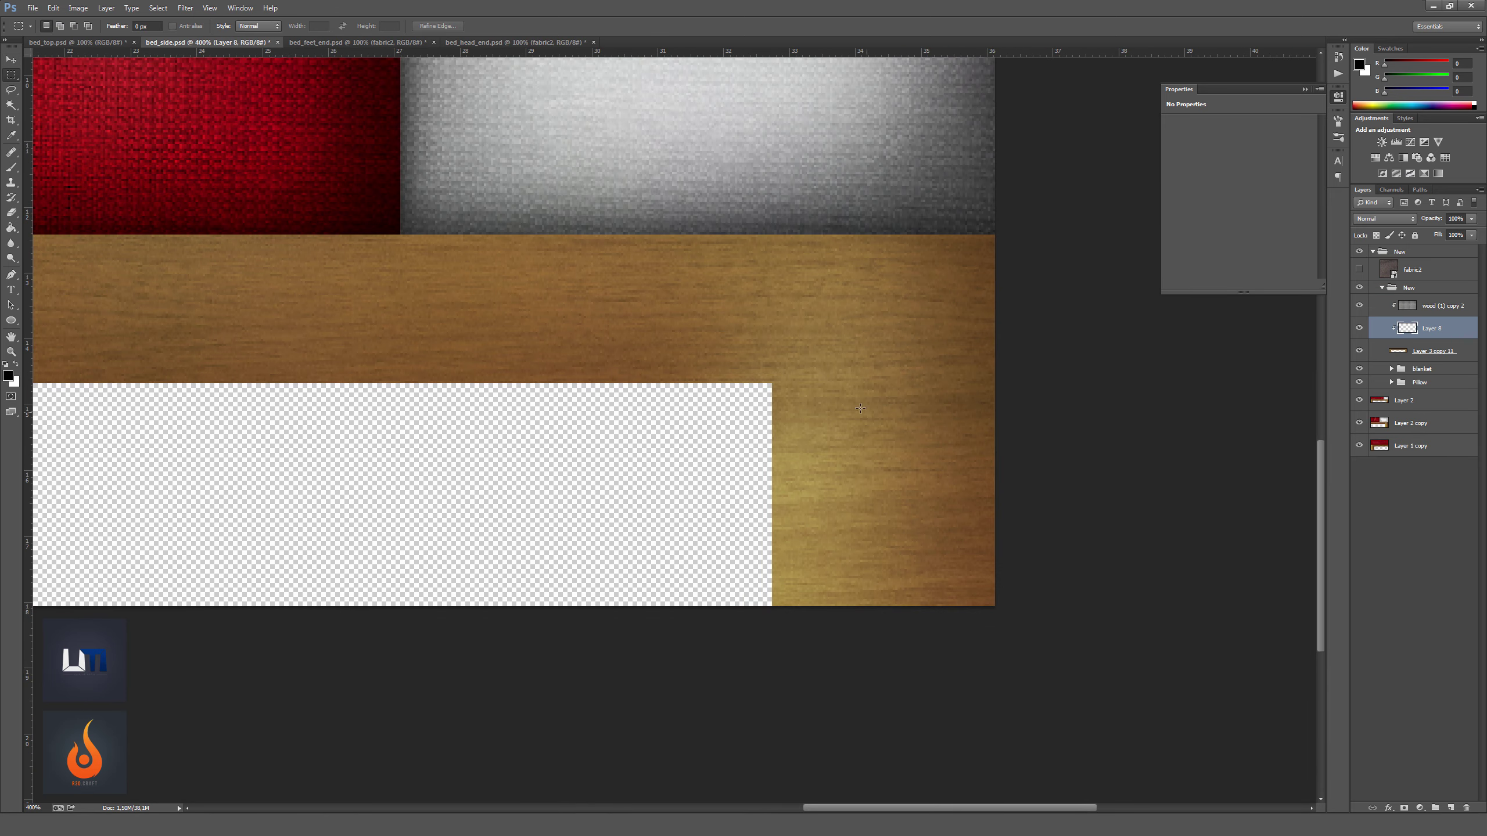
pyautogui.press('v')
pyautogui.hotkey('ctrl', 'd')
pyautogui.press('4')
pyautogui.hotkey('ctrl', '-')
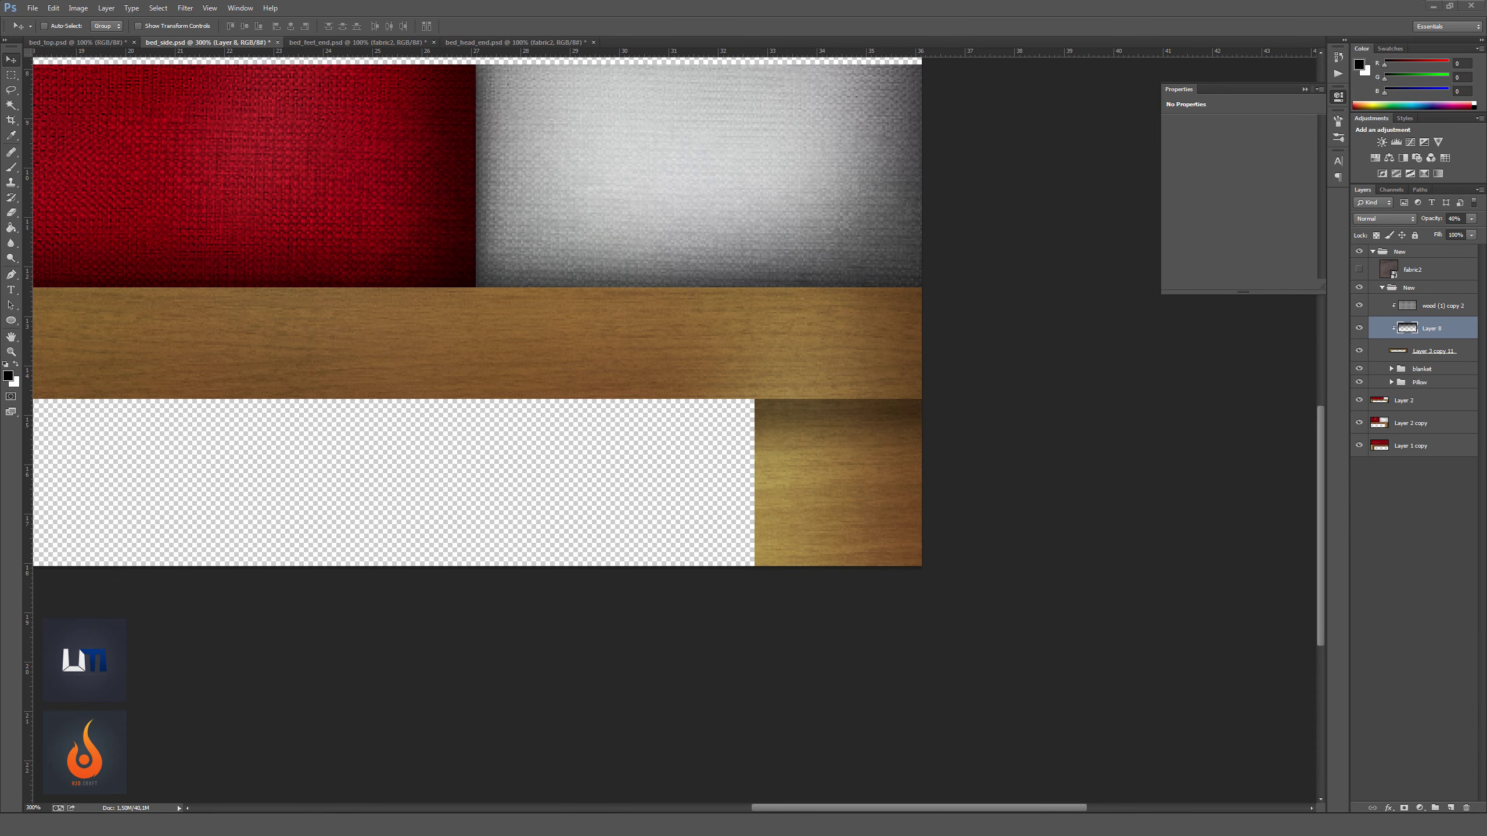
# Paste leg shading, fit it to the right leg, blend as Overlay, and reorder it.
pyautogui.hotkey('ctrl', 'v')
pyautogui.hotkey('ctrl', 't')
pyautogui.moveTo(708, 486); pyautogui.dragTo(710, 475)
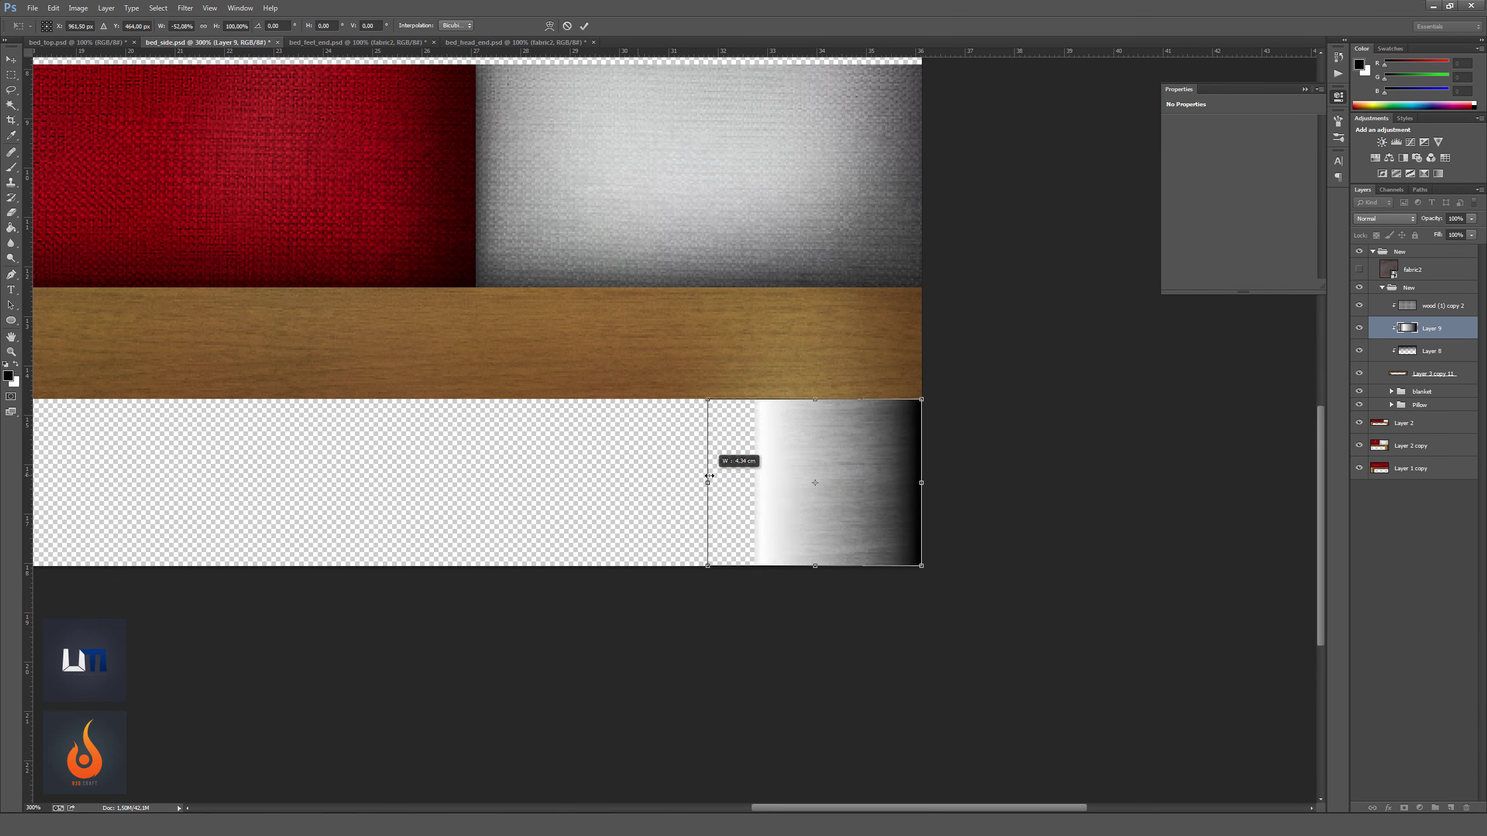
pyautogui.press('Return')
pyautogui.hotkey('shift', 'alt', 'o')
pyautogui.moveTo(1433, 322); pyautogui.dragTo(1433, 317)
# Compress the leg shading's Levels output, duplicate leg and rail shading, and select the frame shape.
pyautogui.hotkey('ctrl', '-')
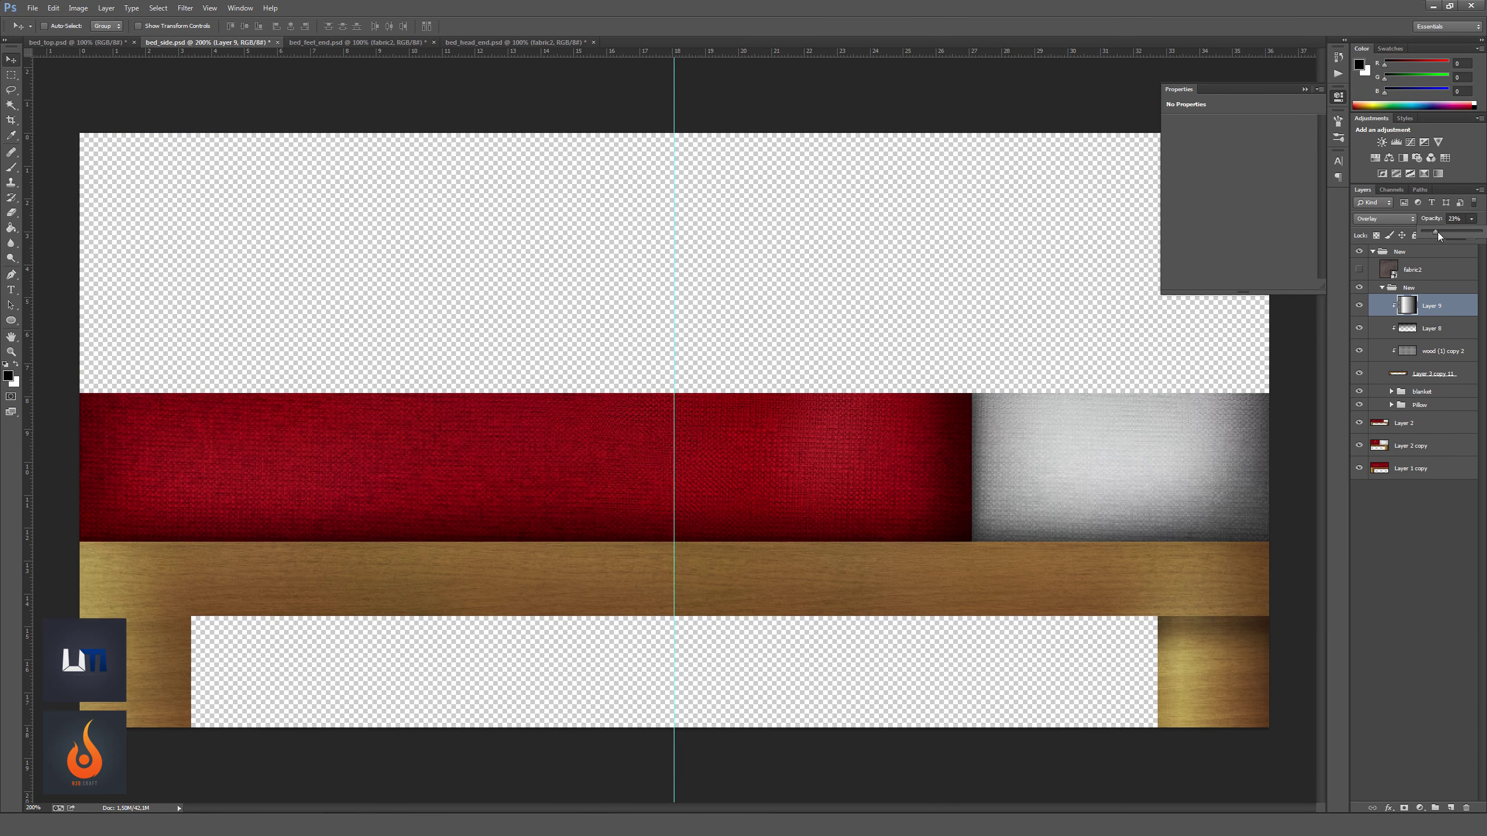
pyautogui.click(1439, 305)
pyautogui.hotkey('ctrl', 'l')
pyautogui.moveTo(197, 427); pyautogui.dragTo(234, 427)
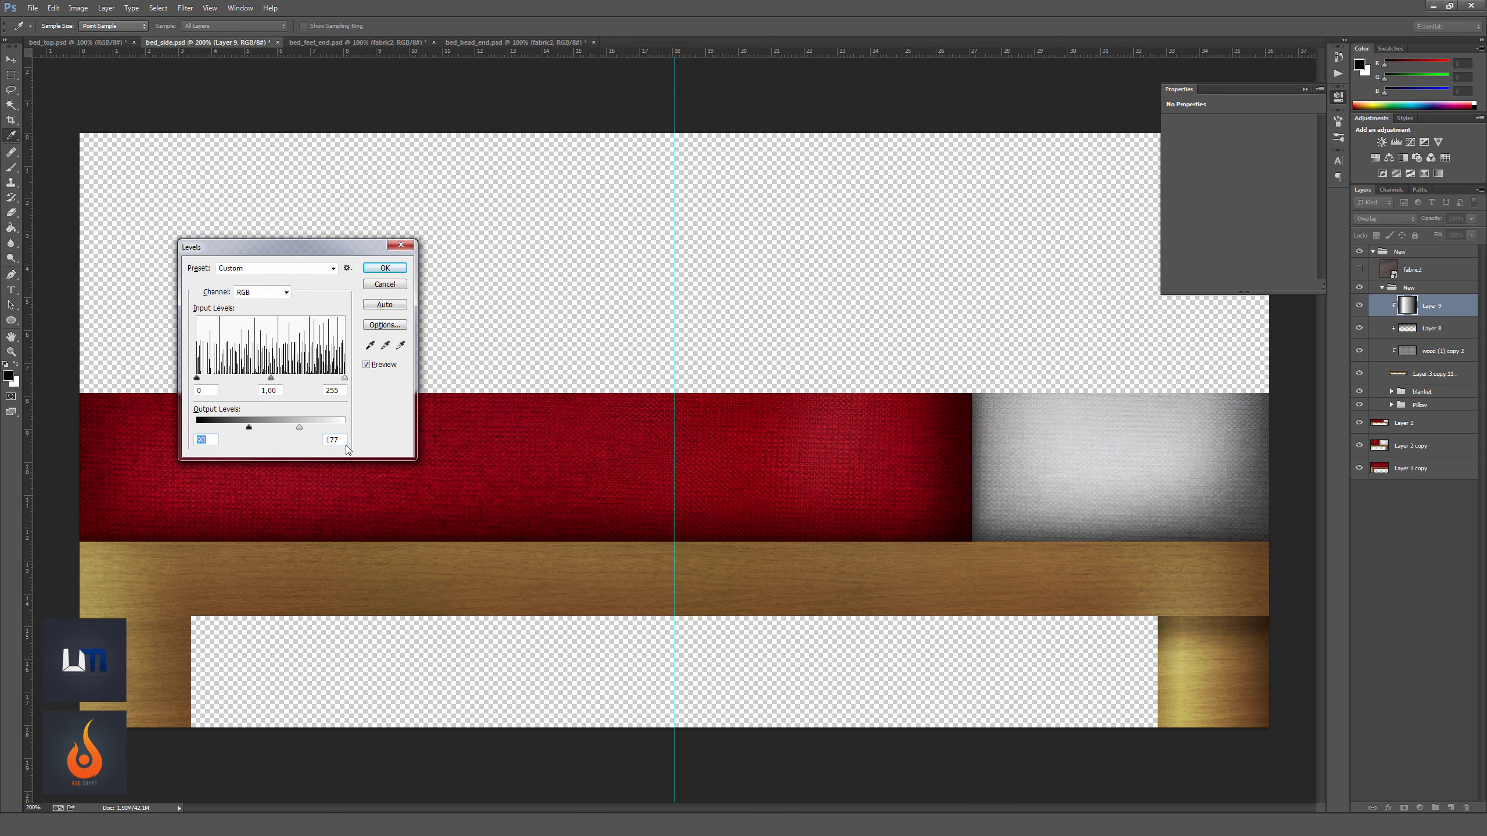
pyautogui.press('Return')
pyautogui.hotkey('ctrl', 'j')
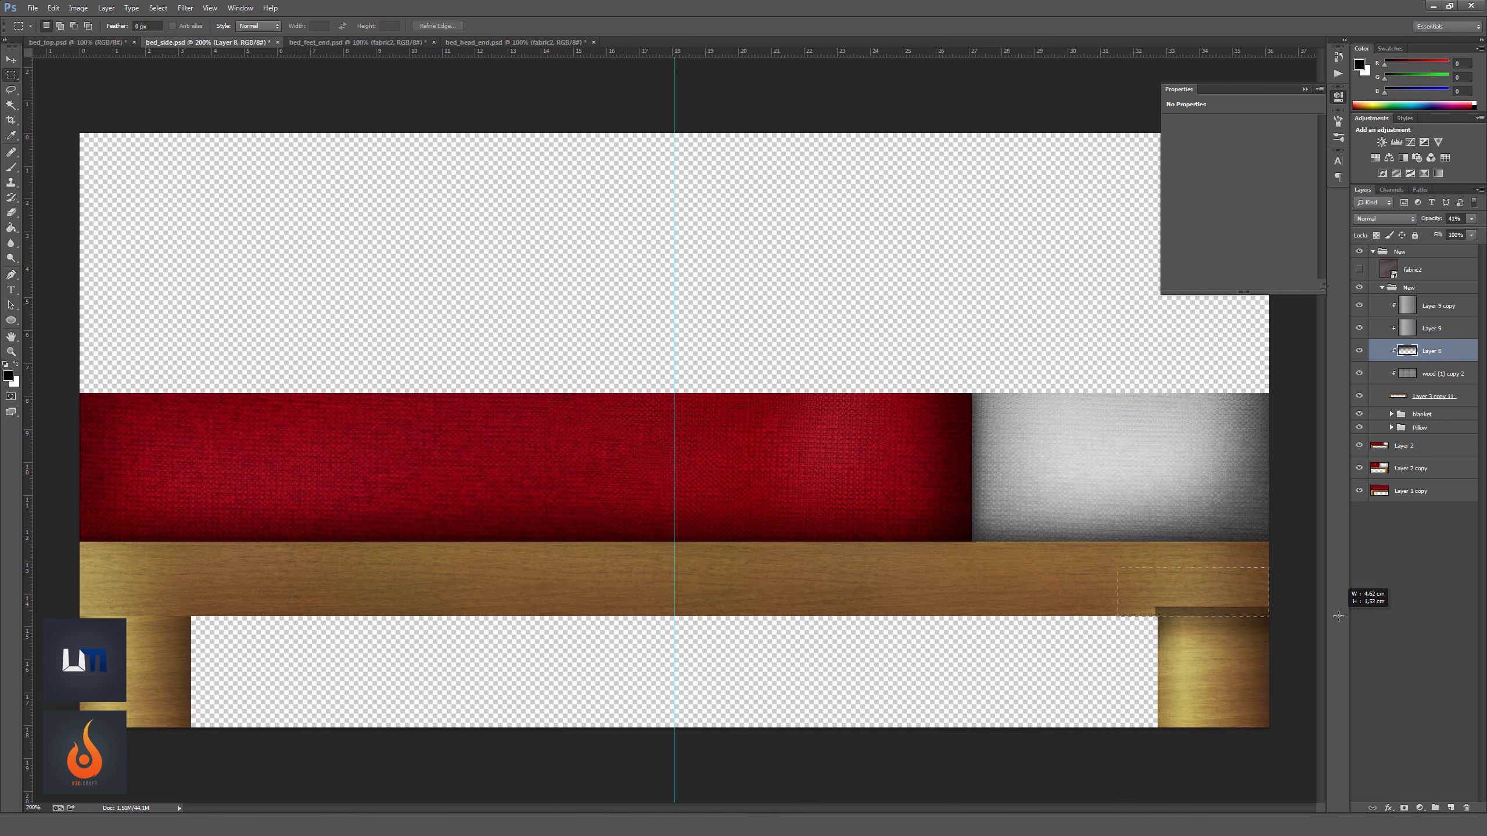
pyautogui.hotkey('ctrl', 'j')
pyautogui.click(1419, 417)
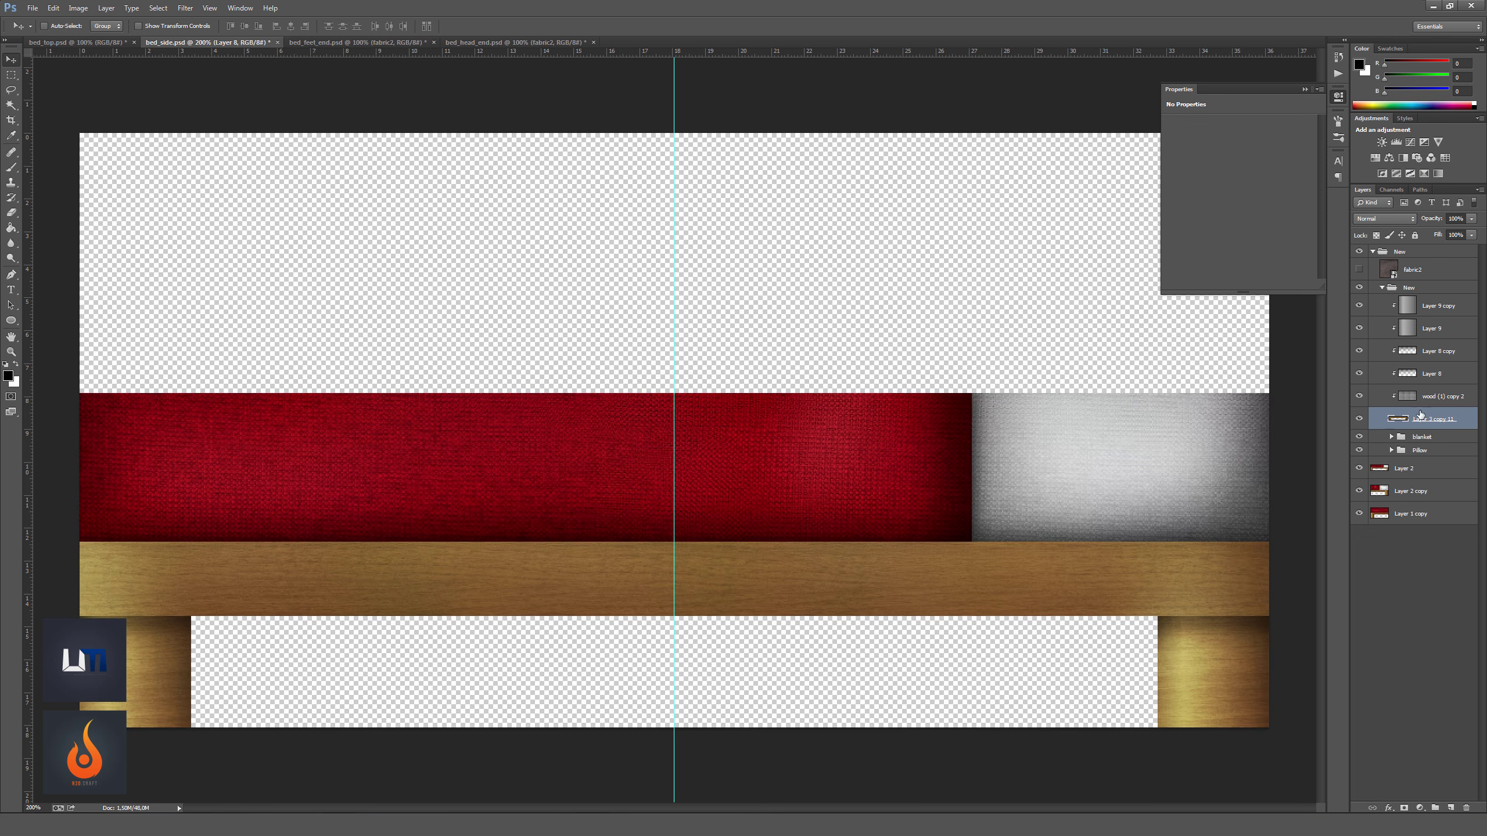
# Fill a new layer with grey for the top rail and give it a Bevel & Emboss.
pyautogui.hotkey('shift', 'F5')
pyautogui.press('Return')
pyautogui.doubleClick(1455, 350)
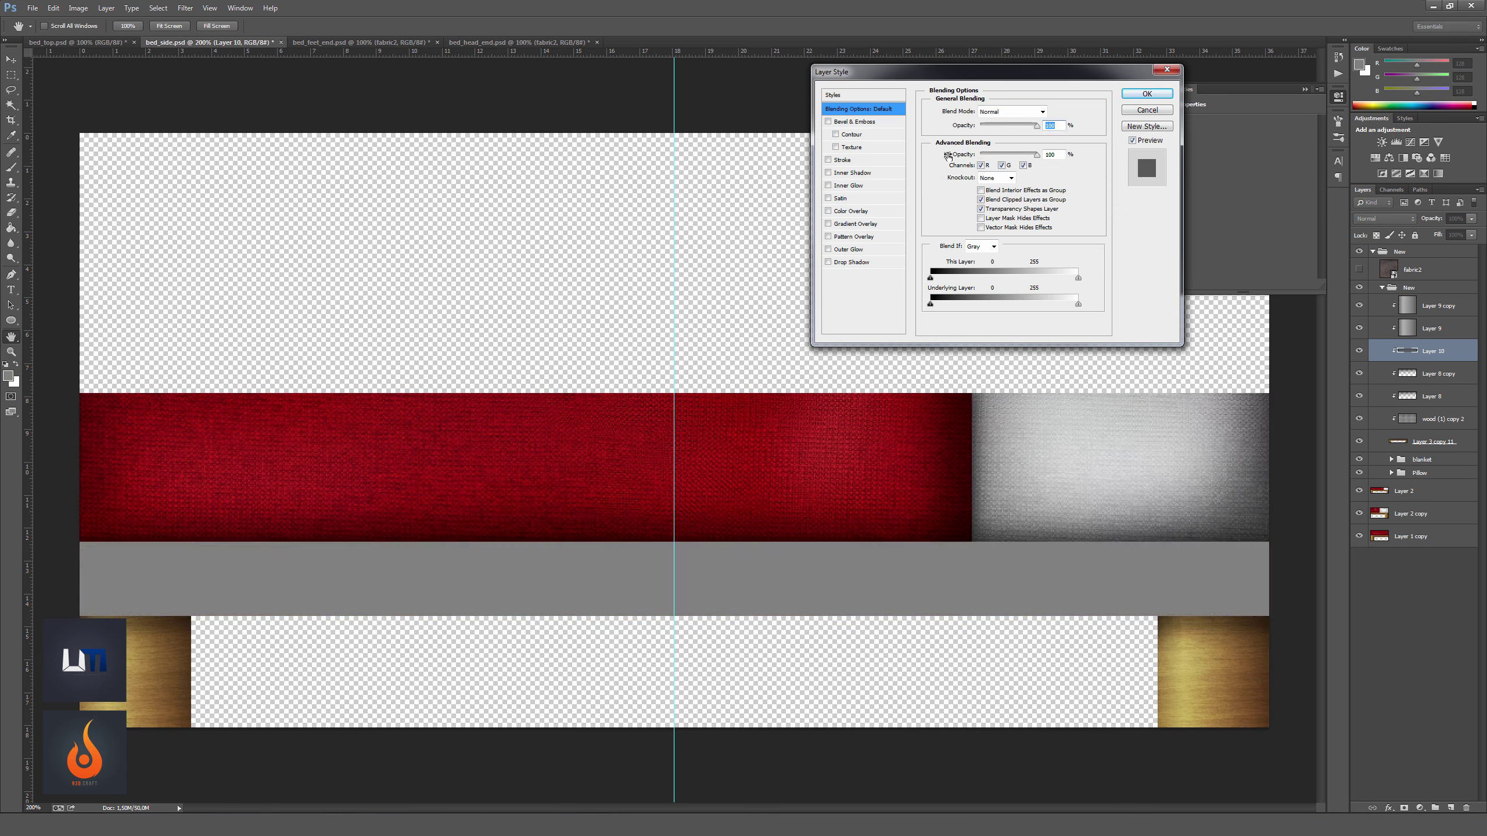
pyautogui.click(854, 121)
pyautogui.moveTo(976, 164); pyautogui.dragTo(977, 169)
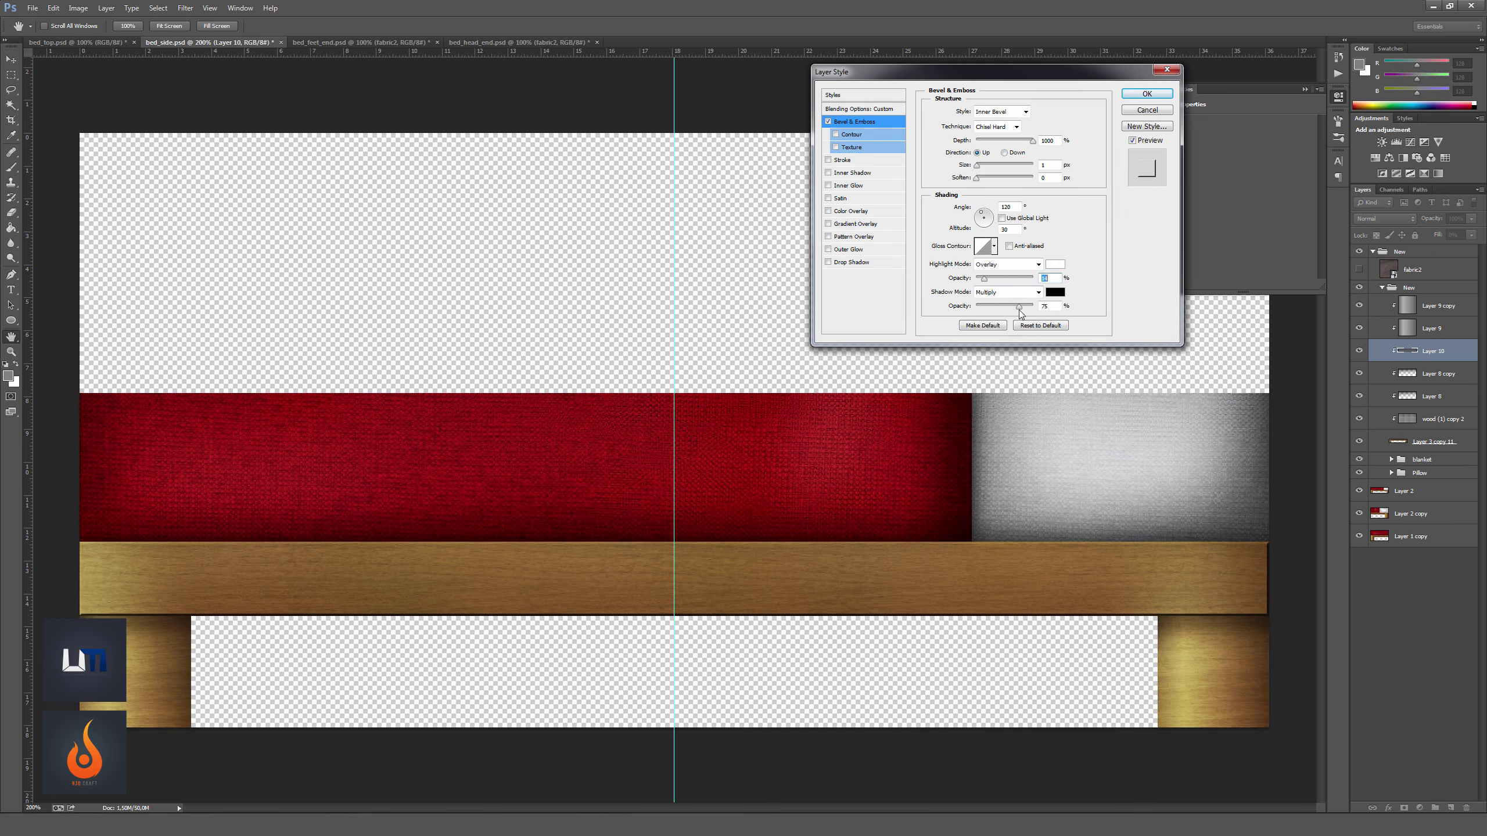
# Add a Gradient Overlay to the rail and apply its layer style.
pyautogui.click(837, 223)
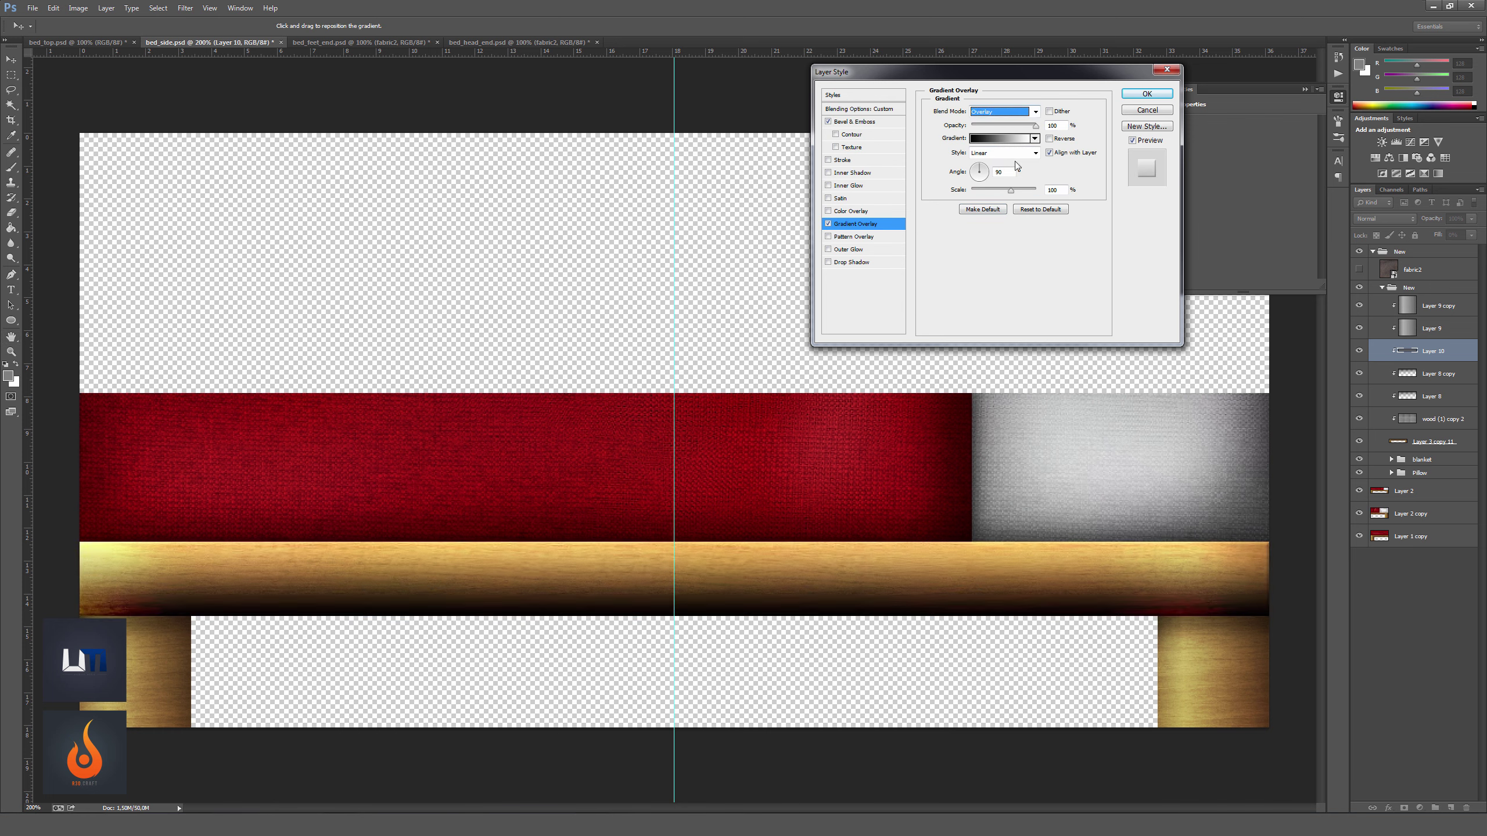
pyautogui.hotkey('ctrl', '-')
pyautogui.hotkey('ctrl', '+')
pyautogui.press('Return')
pyautogui.click(1358, 251)
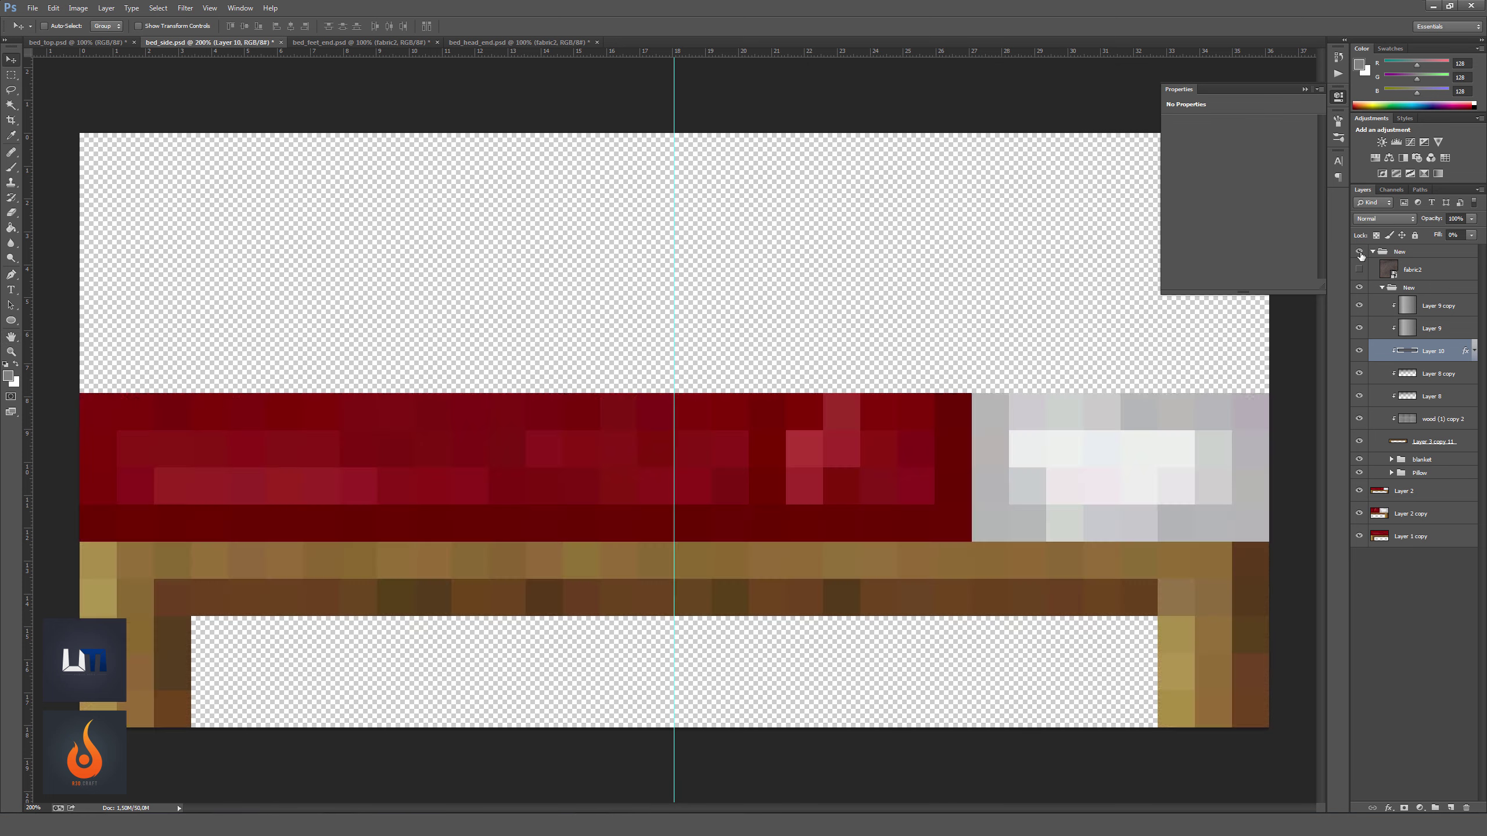
# Toggle the texture group's visibility to compare, and select the Layer 9 copy leg shading.
pyautogui.click(1358, 252)
pyautogui.press('m')
pyautogui.press('v')
pyautogui.click(1358, 252)
pyautogui.click(1358, 251)
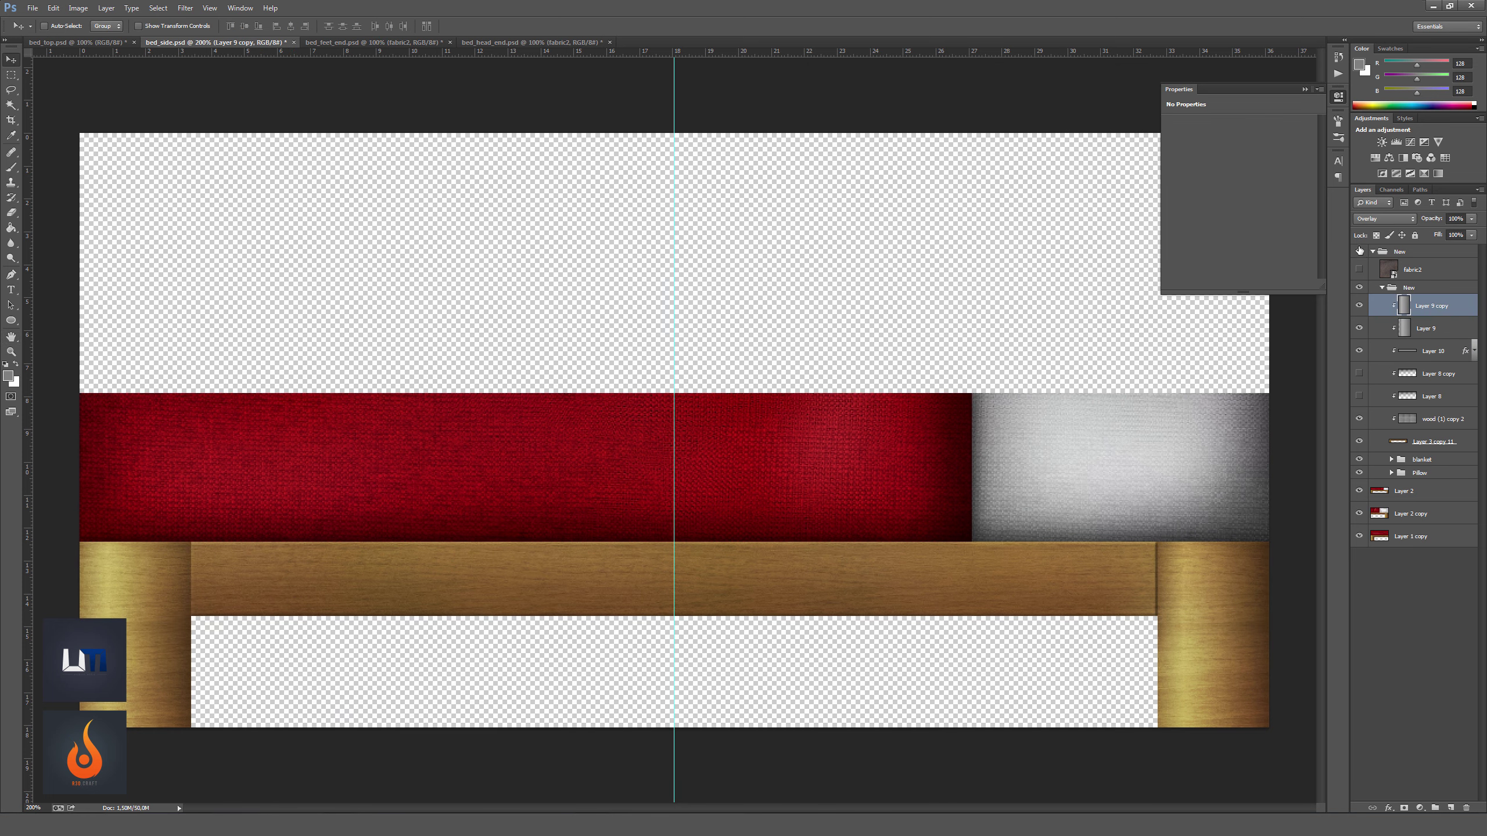
pyautogui.hotkey('ctrl', '-')
pyautogui.click(1358, 252)
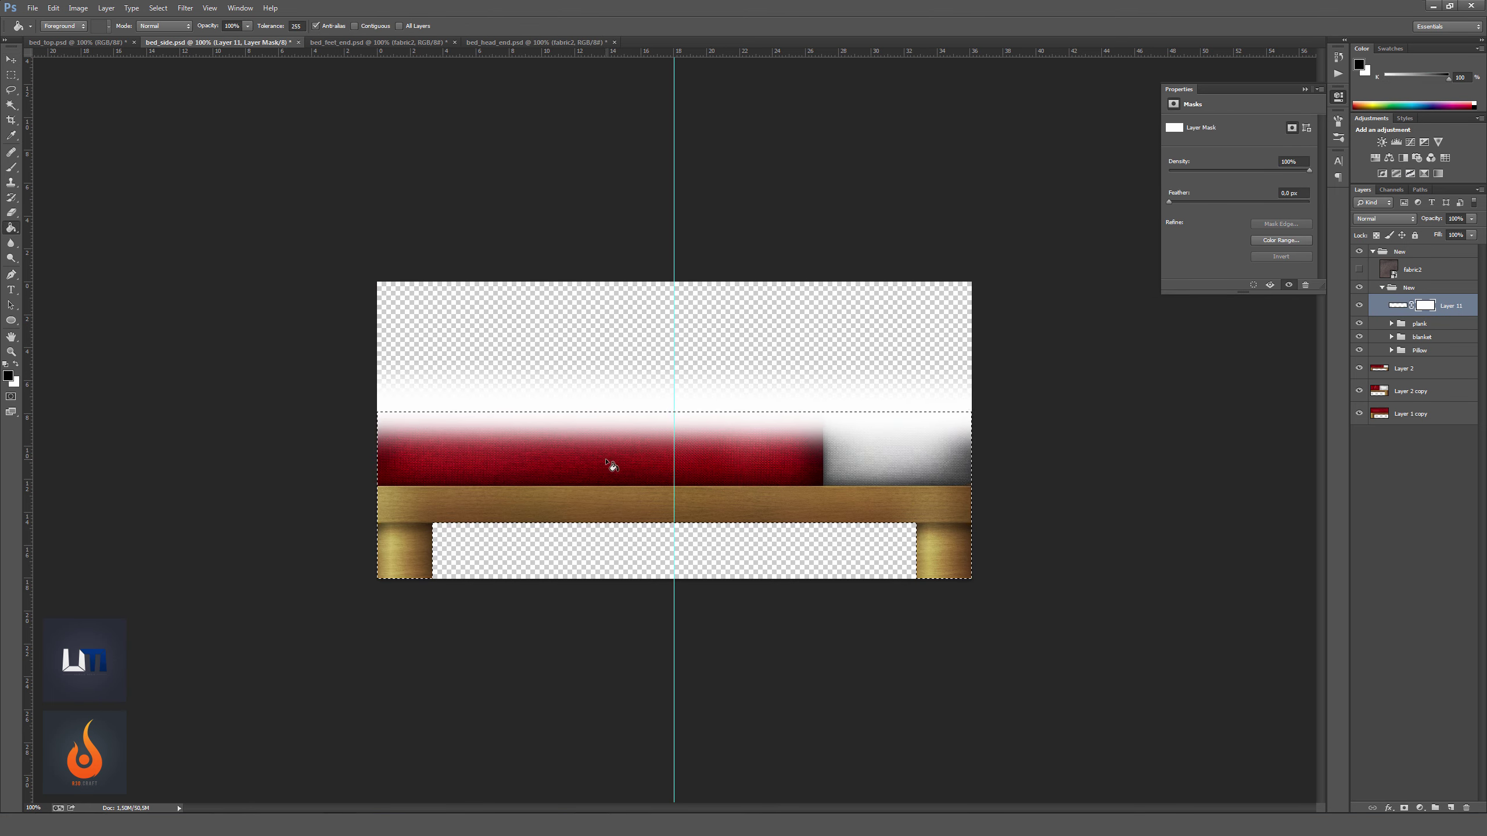
# Blend the highlight layer as Overlay at about 81% opacity, then select Layer 8 copy.
pyautogui.press('v')
pyautogui.click(1385, 218)
pyautogui.click(1384, 357)
pyautogui.moveTo(1471, 218); pyautogui.dragTo(1468, 233)
pyautogui.hotkey('ctrl', '-')
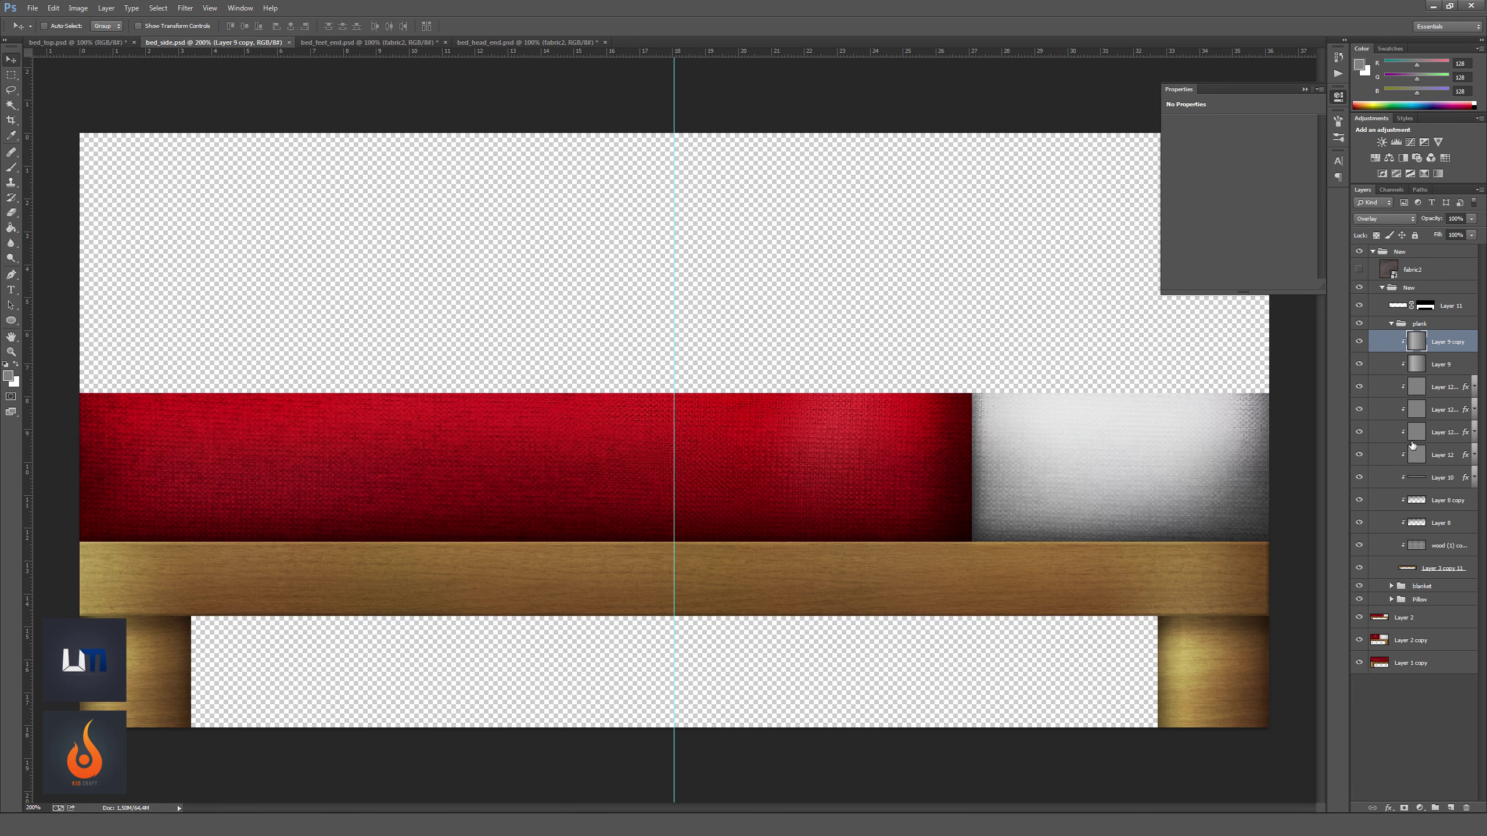
pyautogui.click(1428, 507)
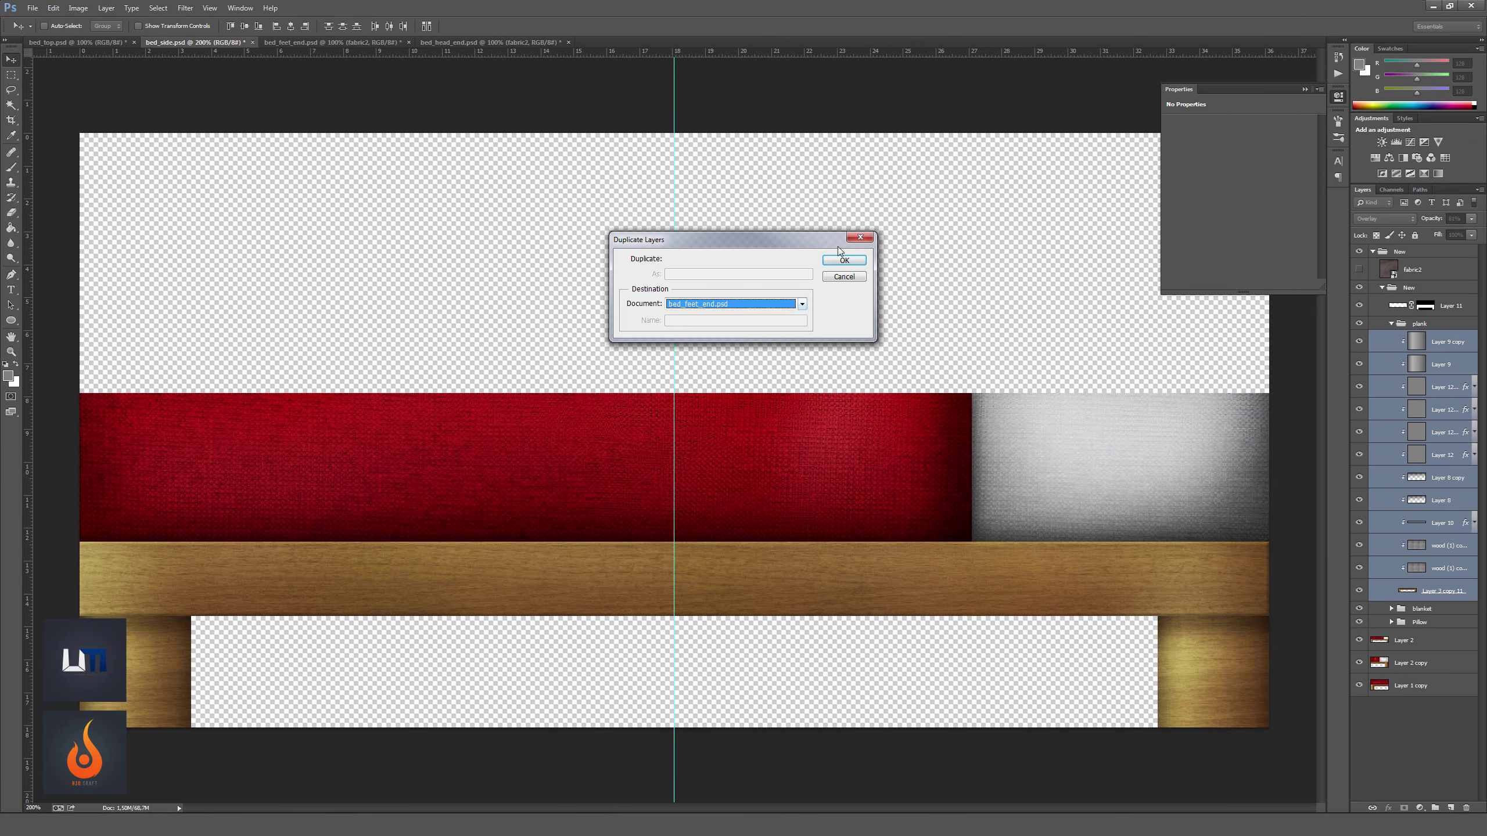
# Copy the frame layers into bed_feet_end.psd and move fabric2 to the top of the stack.
pyautogui.press('Return')
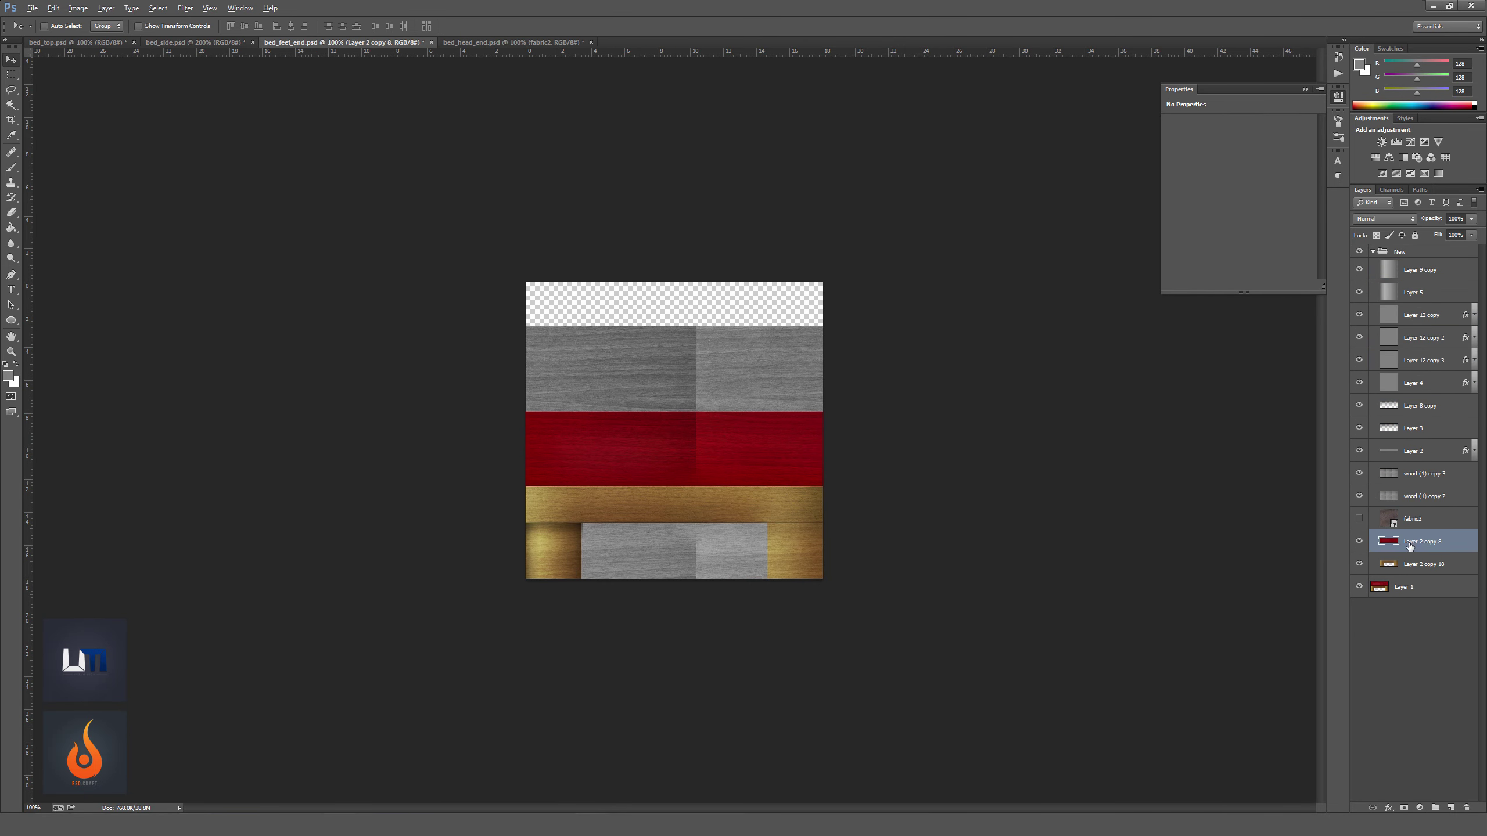
pyautogui.moveTo(1418, 243); pyautogui.dragTo(1418, 252)
pyautogui.click(1424, 480)
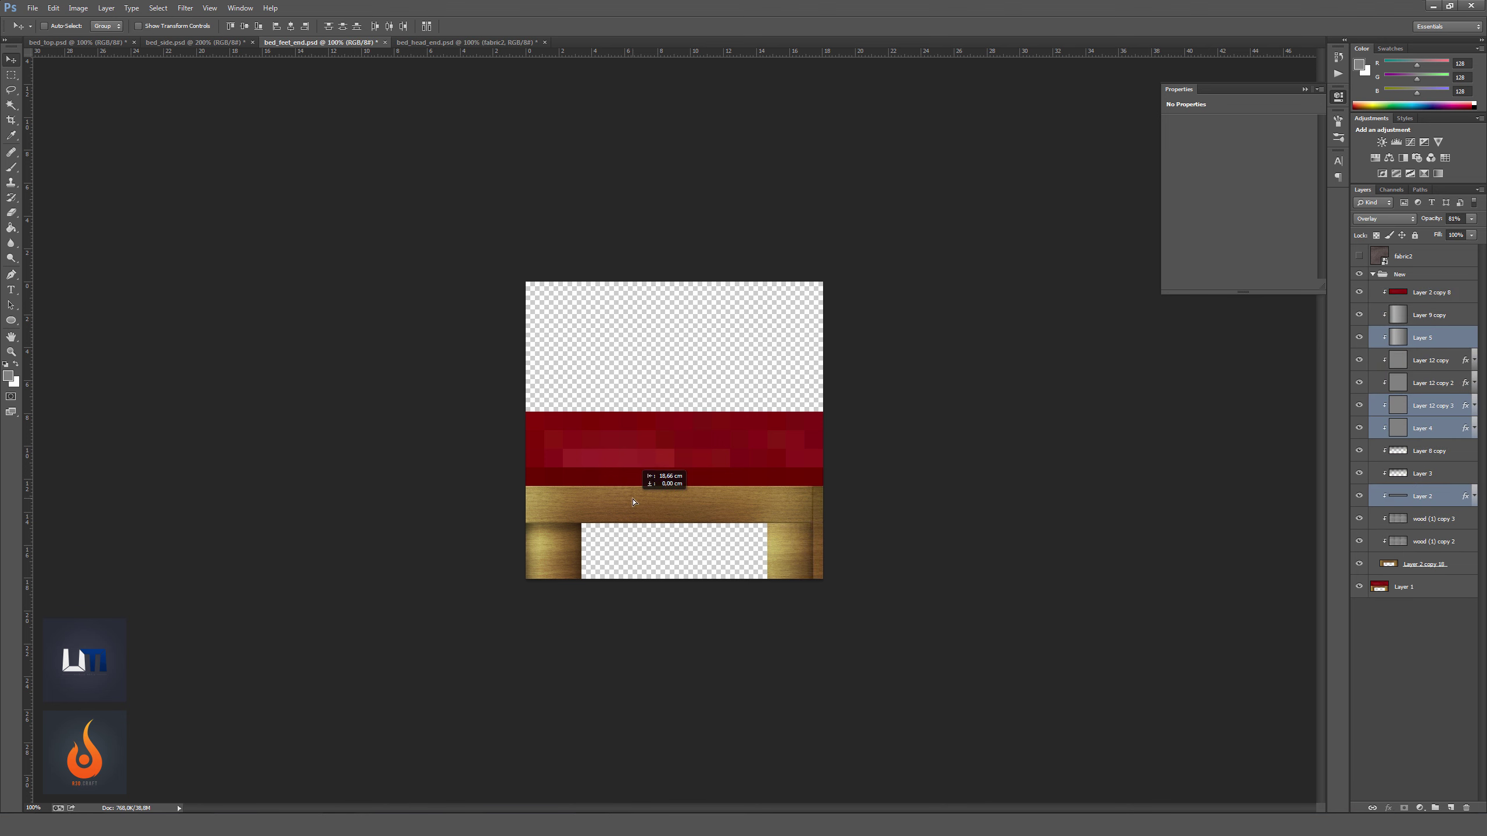
# Stretch the wood plank to full width and move Layer 2 copy 8 above Layer 1.
pyautogui.hotkey('ctrl', 't')
pyautogui.moveTo(822, 506); pyautogui.dragTo(889, 511)
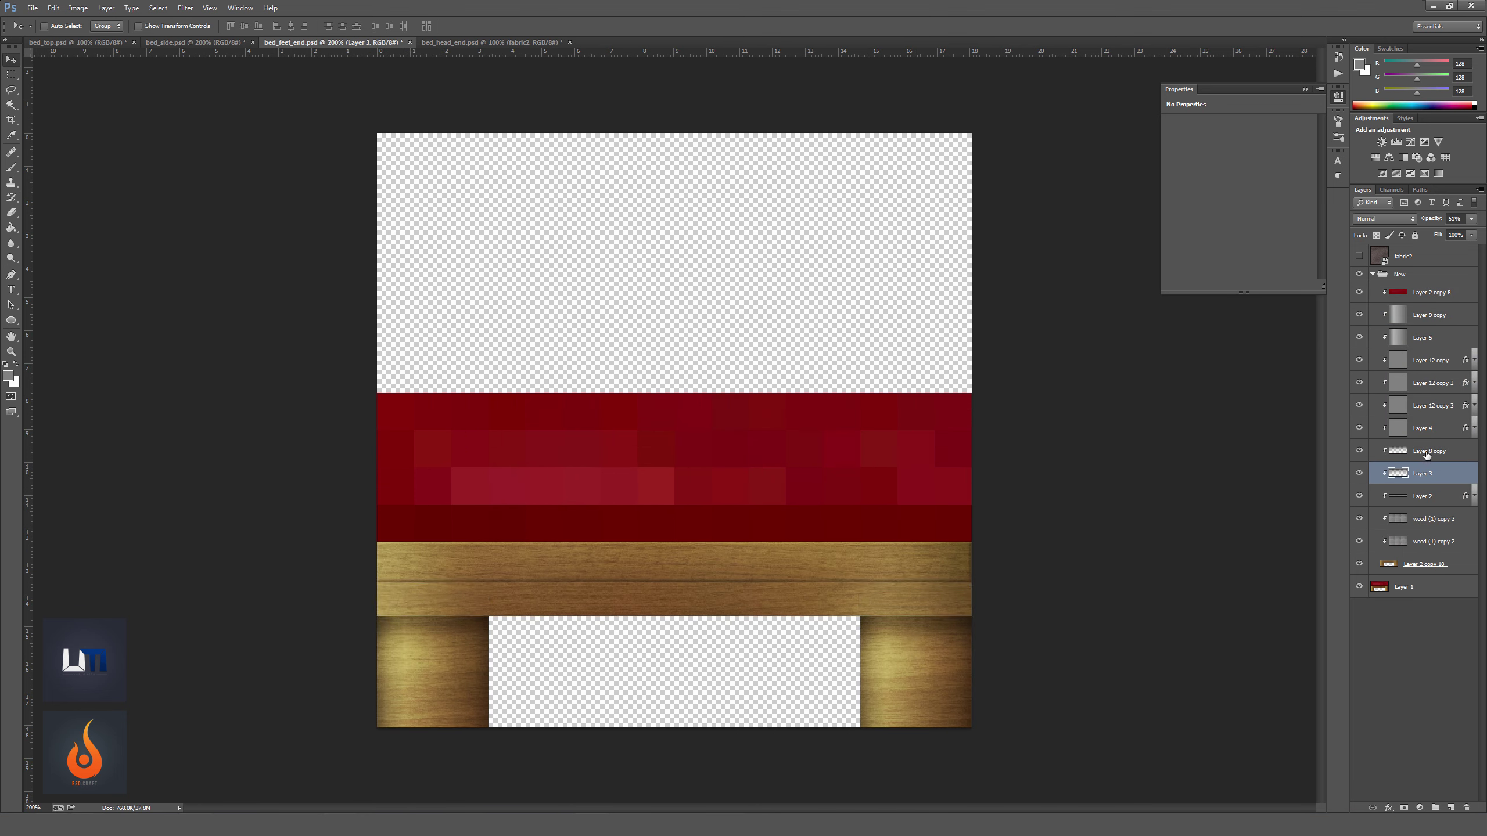
pyautogui.moveTo(1428, 291); pyautogui.dragTo(1378, 284)
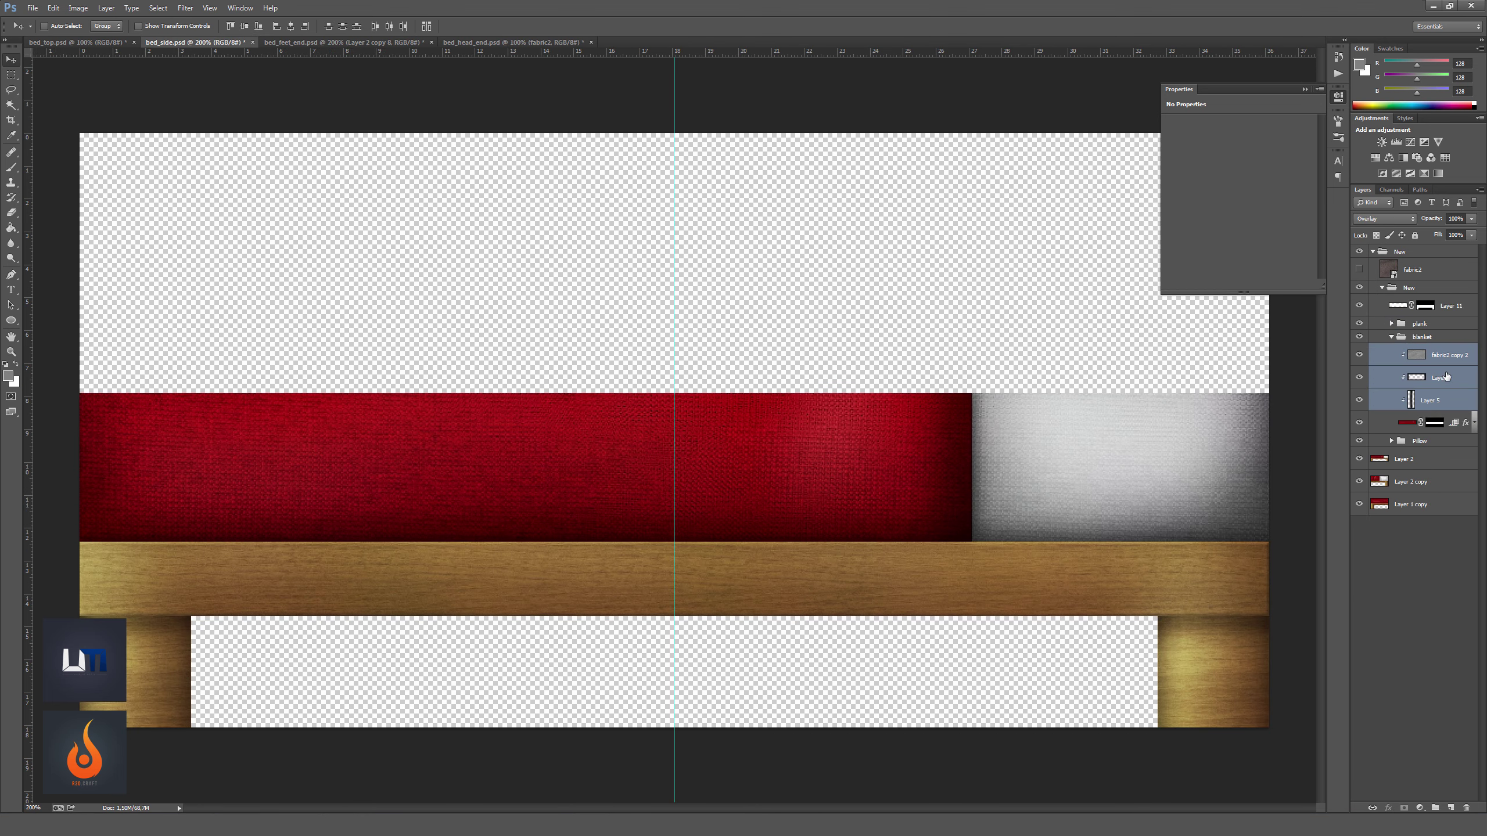